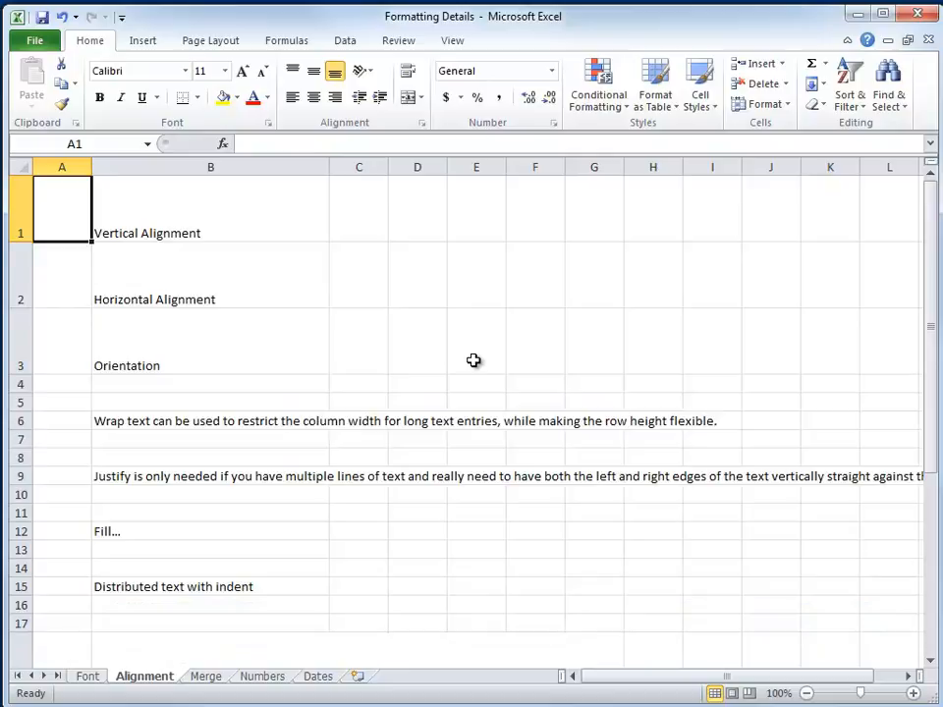
Step: Apply top, middle and bottom vertical alignment in turn to the Vertical Alignment text in cell B1
left_click(164, 220)
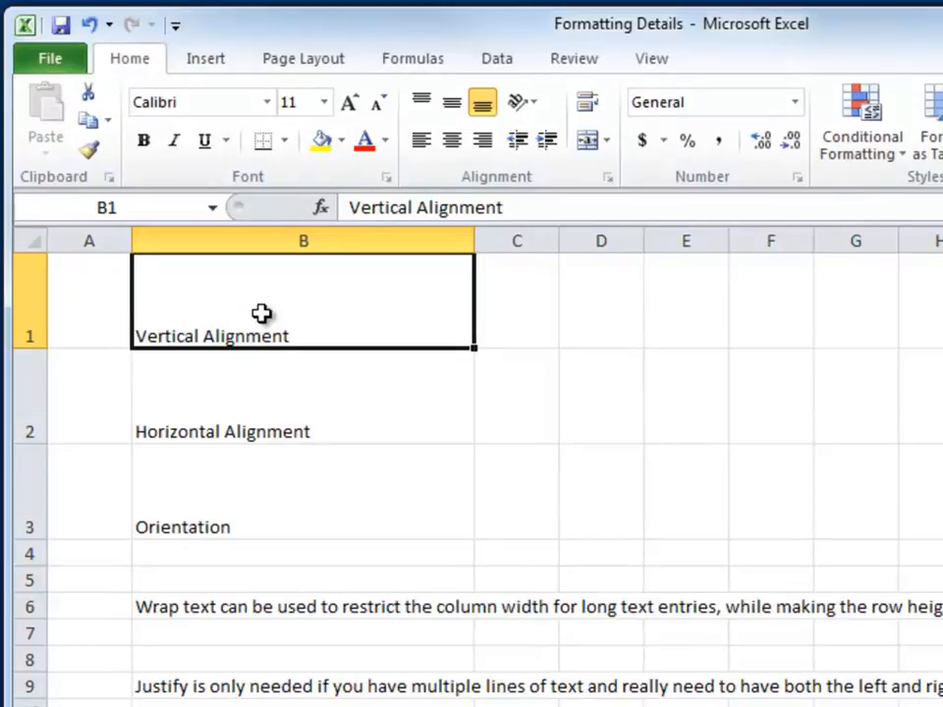
left_click(425, 108)
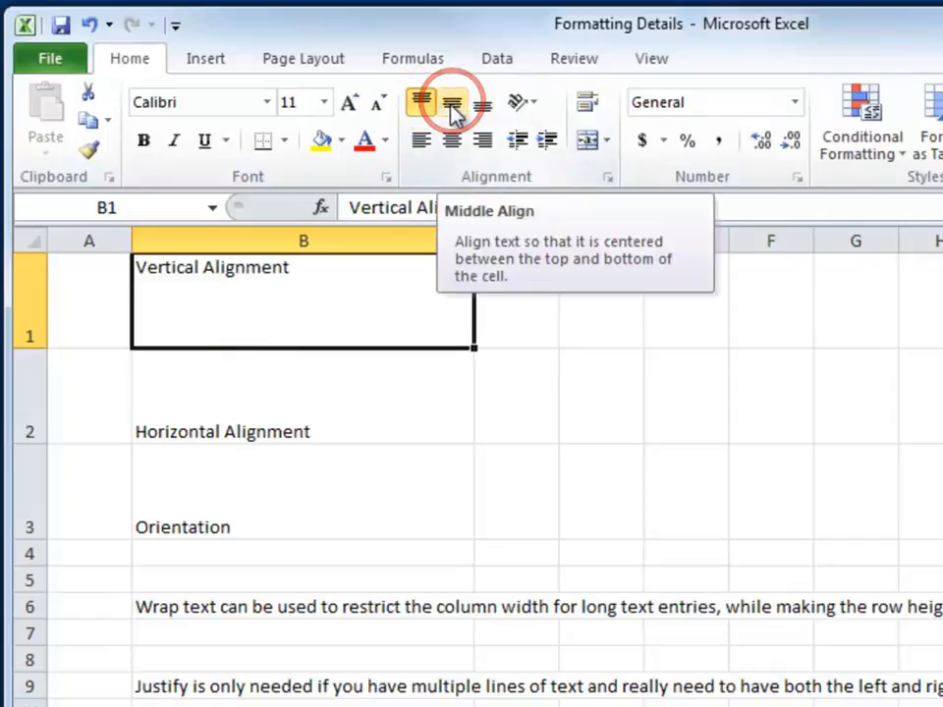
left_click(453, 108)
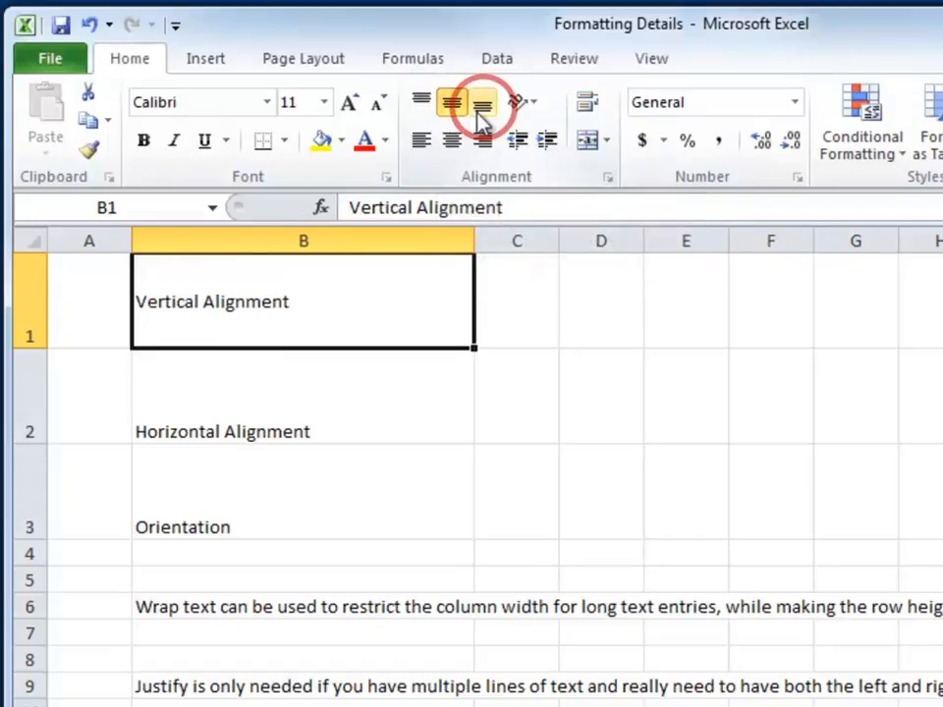
left_click(483, 110)
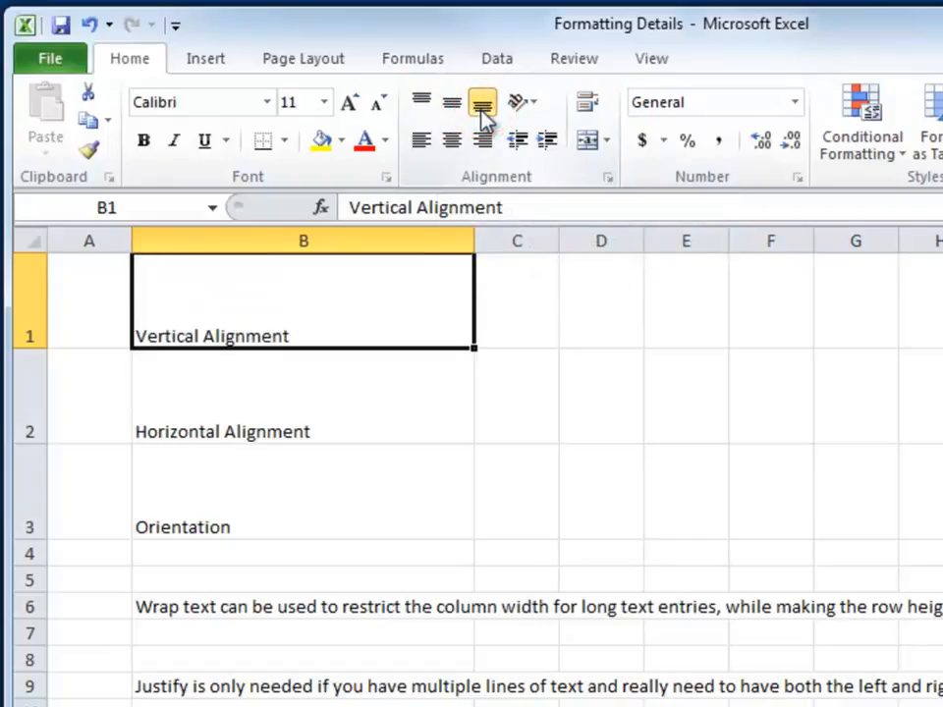
Step: Try centre alignment on the Horizontal Alignment text in cell B2, and finally align it right
left_click(266, 417)
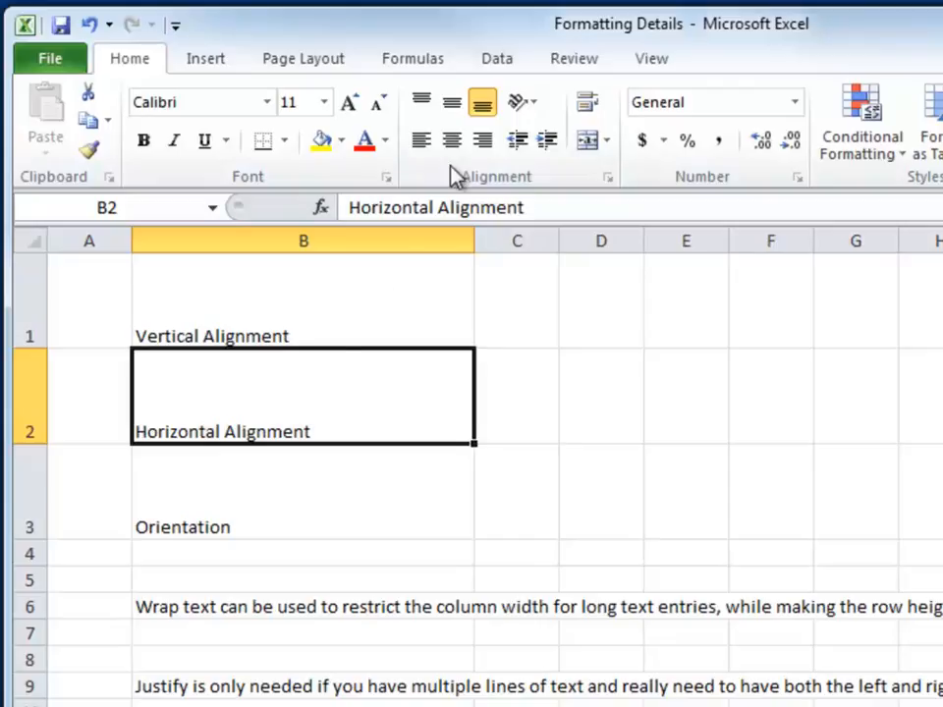
left_click(451, 140)
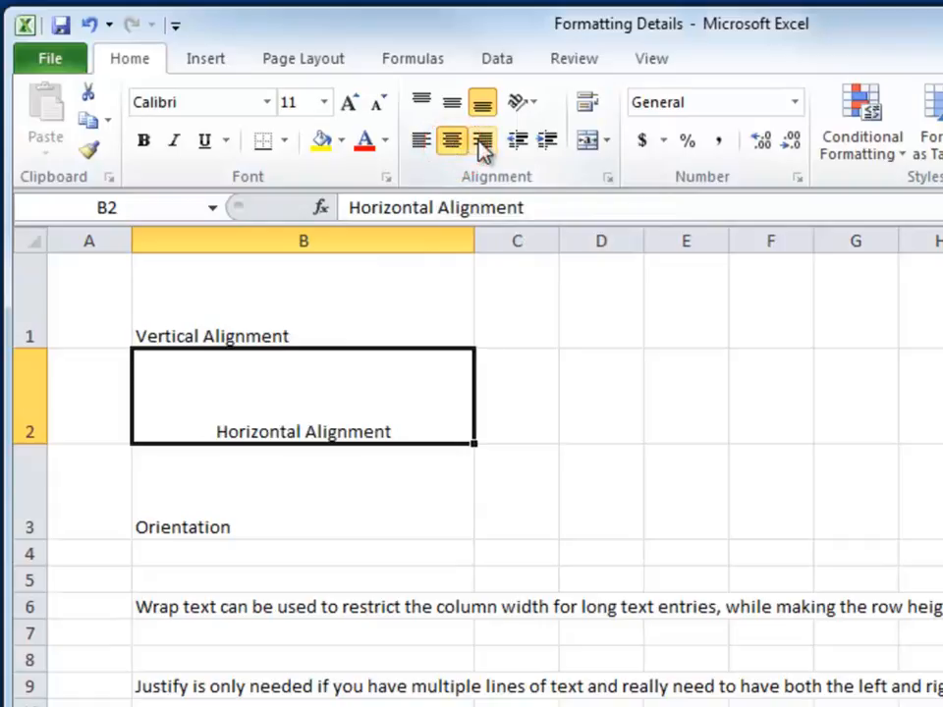
left_click(482, 142)
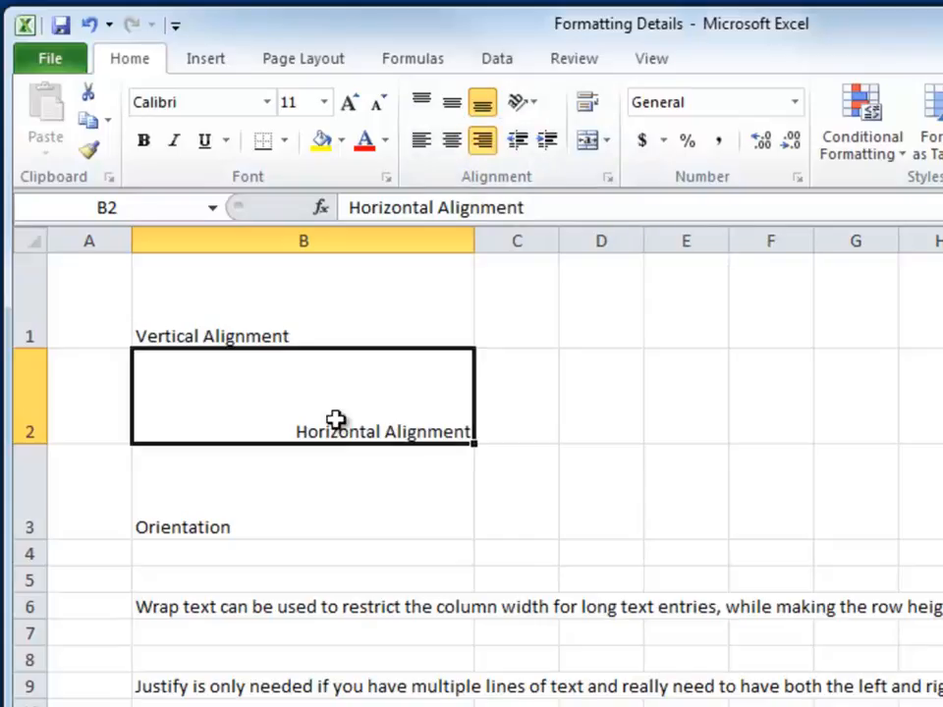
Step: Try the Angle Counterclockwise, Angle Clockwise and Vertical Text orientations on cell B3
left_click(297, 507)
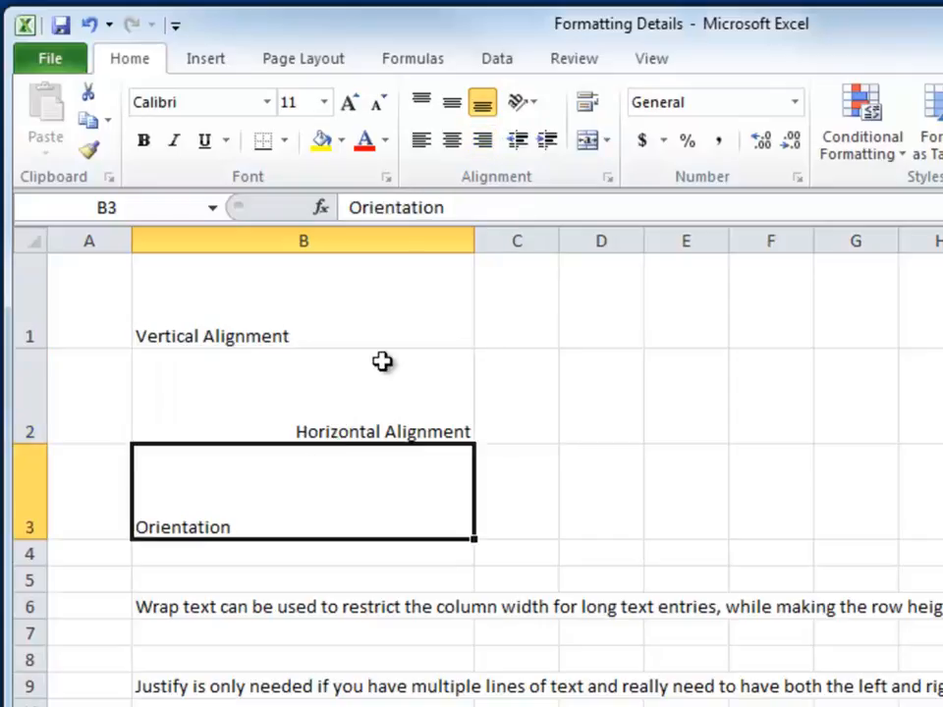
left_click(529, 109)
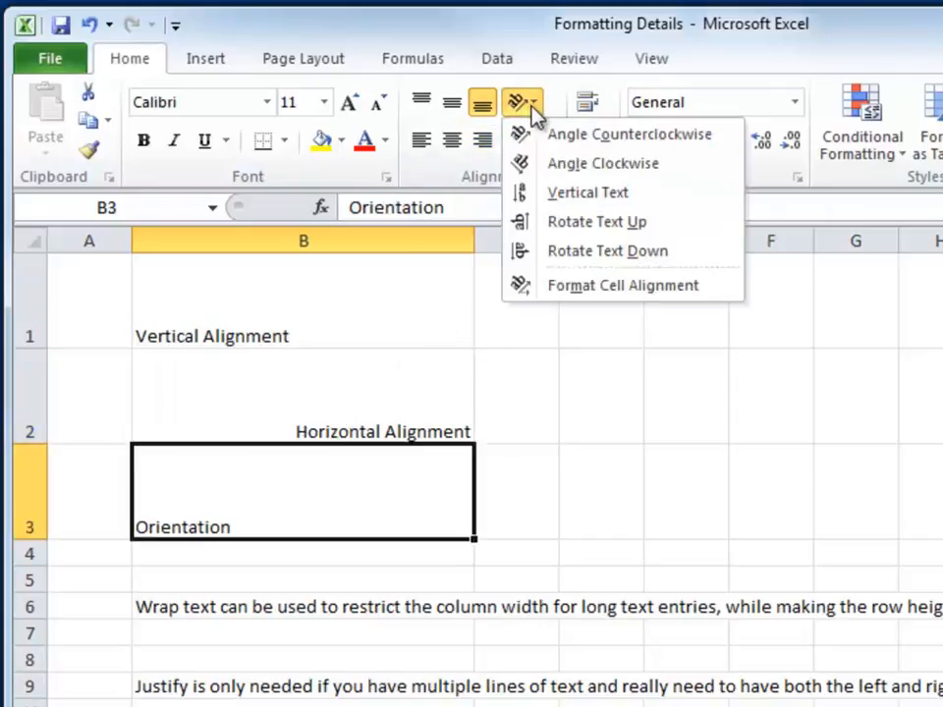
left_click(560, 135)
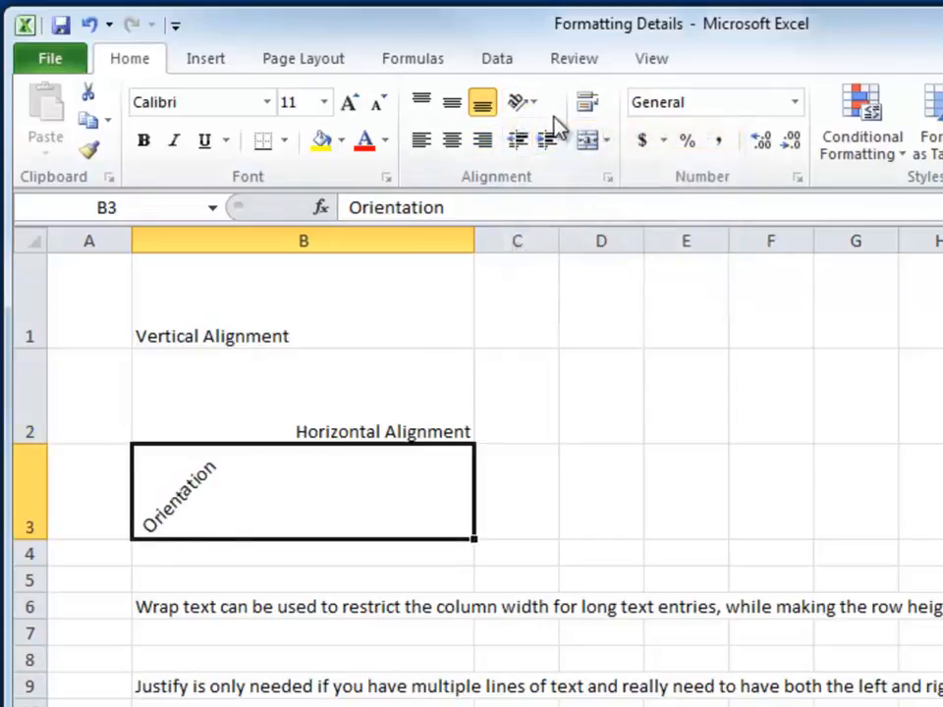
left_click(538, 106)
left_click(545, 161)
left_click(528, 108)
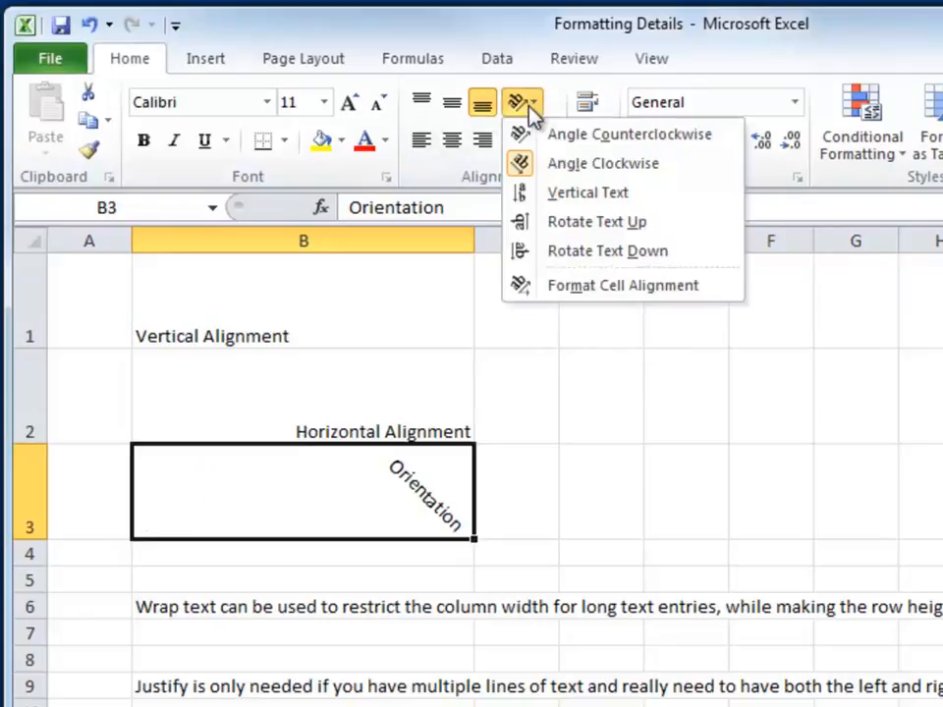
left_click(587, 192)
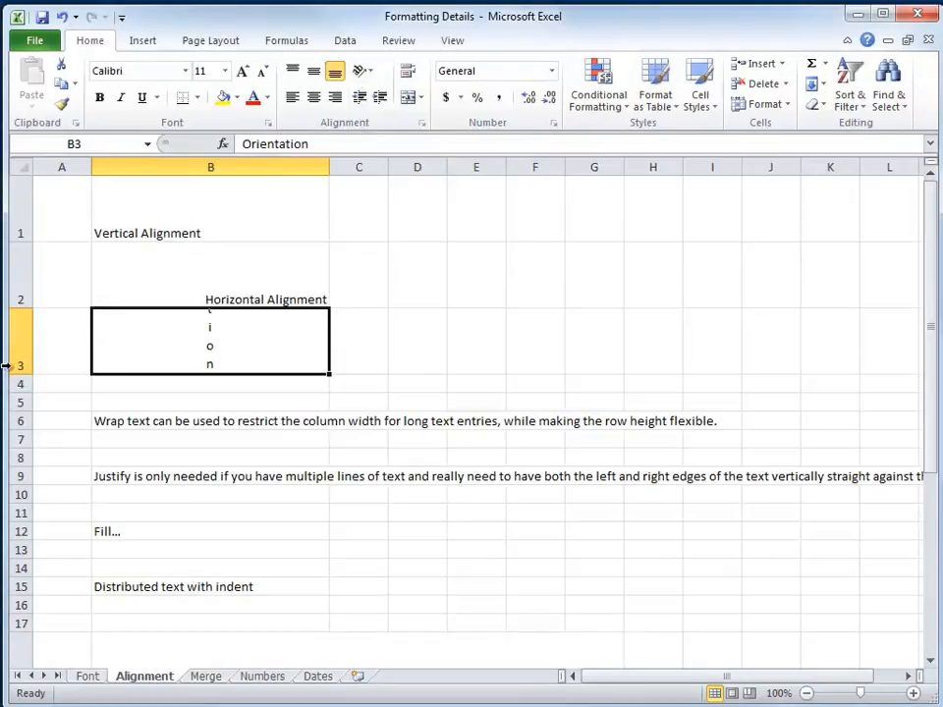
Step: Make row 3 slightly shorter and clear the formatting of the Orientation text in cell B3
left_click_drag(22, 373, 41, 359)
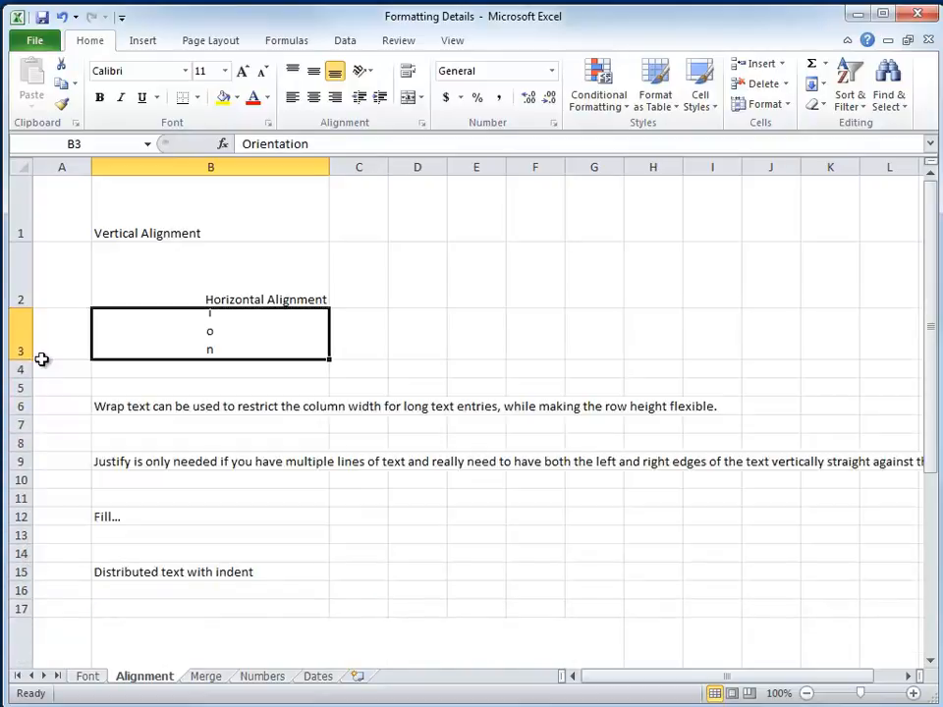
left_click(823, 106)
left_click(820, 145)
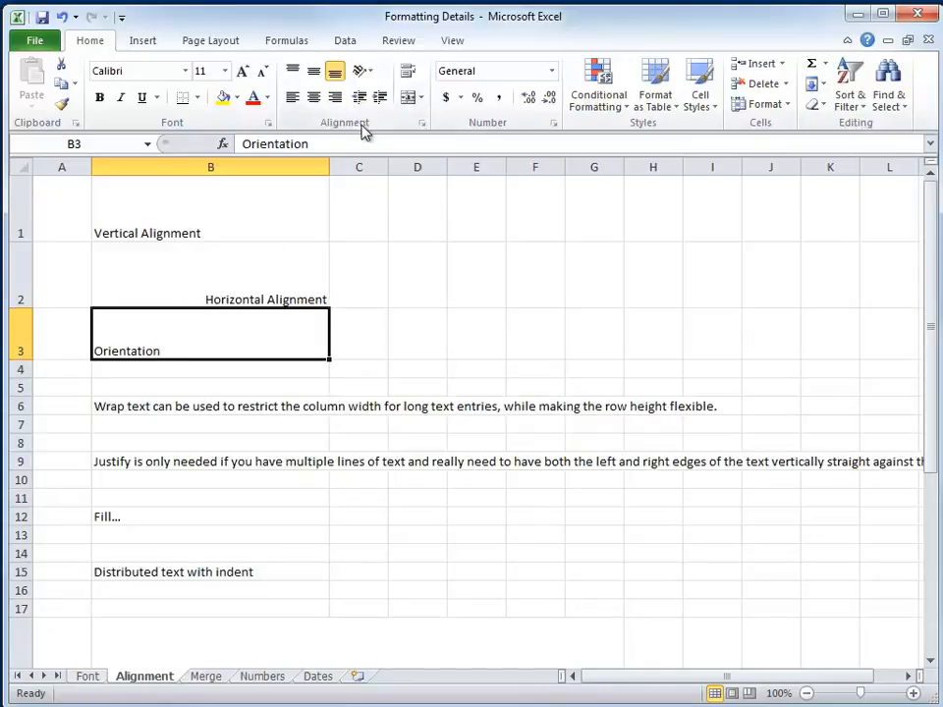
Step: Review the horizontal and vertical alignment options for cell B3 in Format Cells and set its text orientation to 45 degrees
right_click(213, 336)
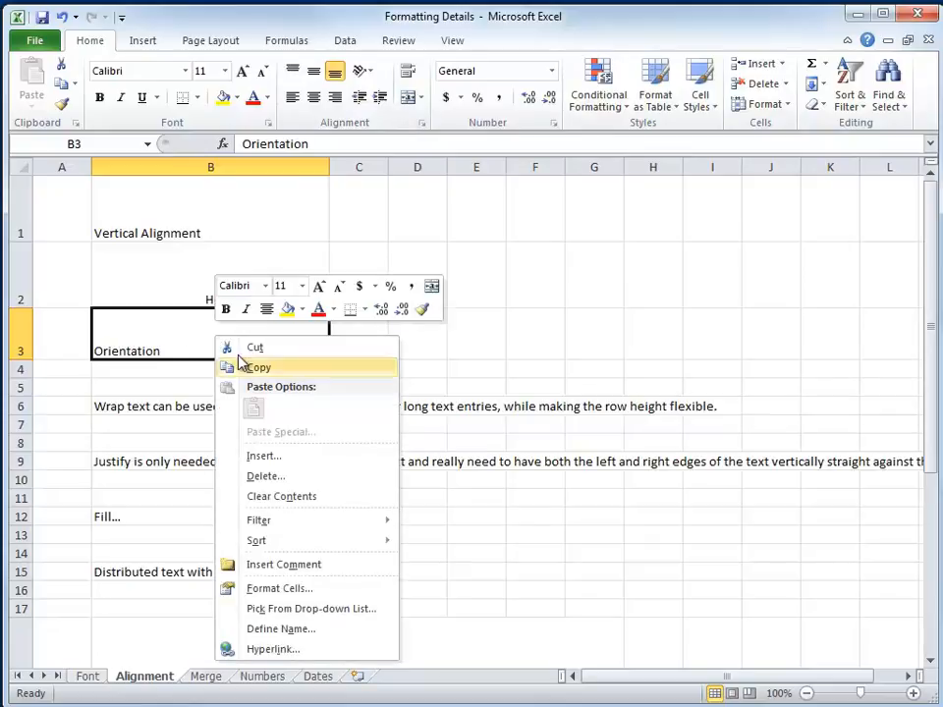
left_click(279, 587)
left_click_drag(354, 391, 666, 167)
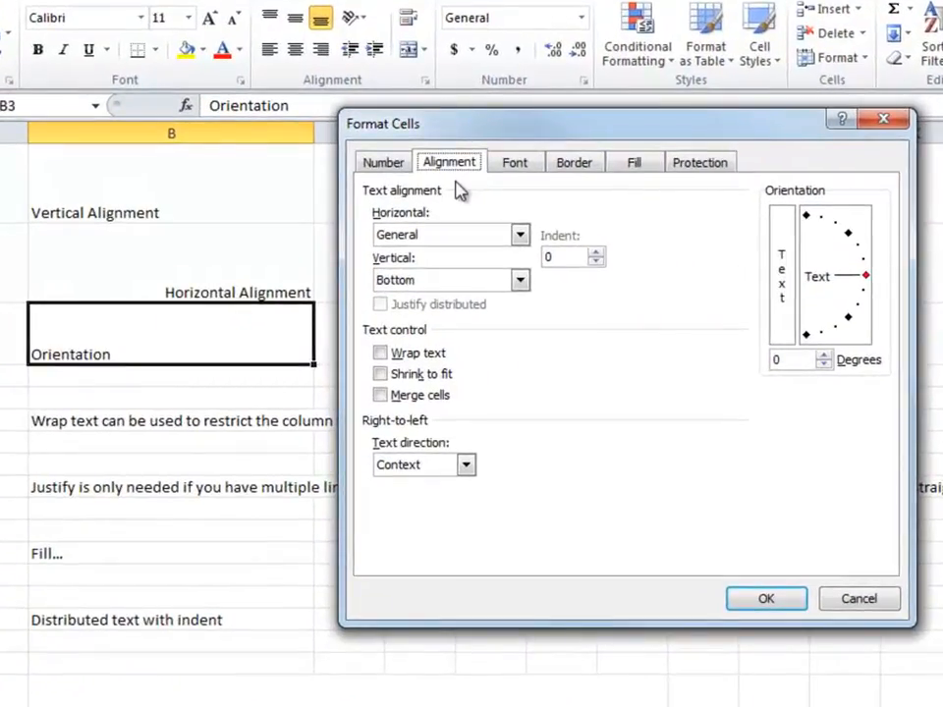
left_click(521, 237)
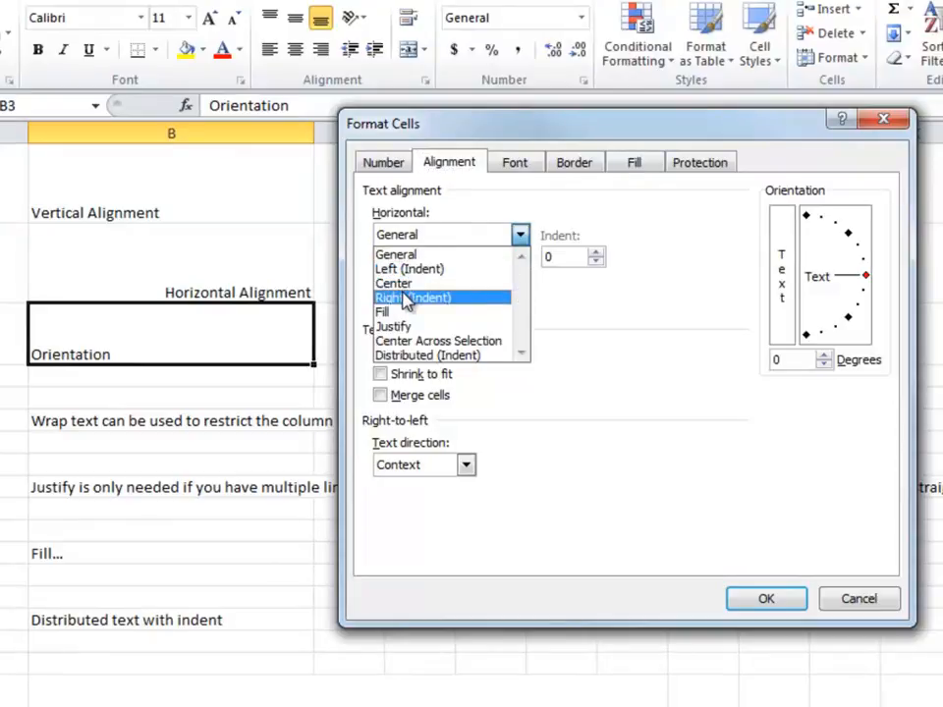
left_click(440, 131)
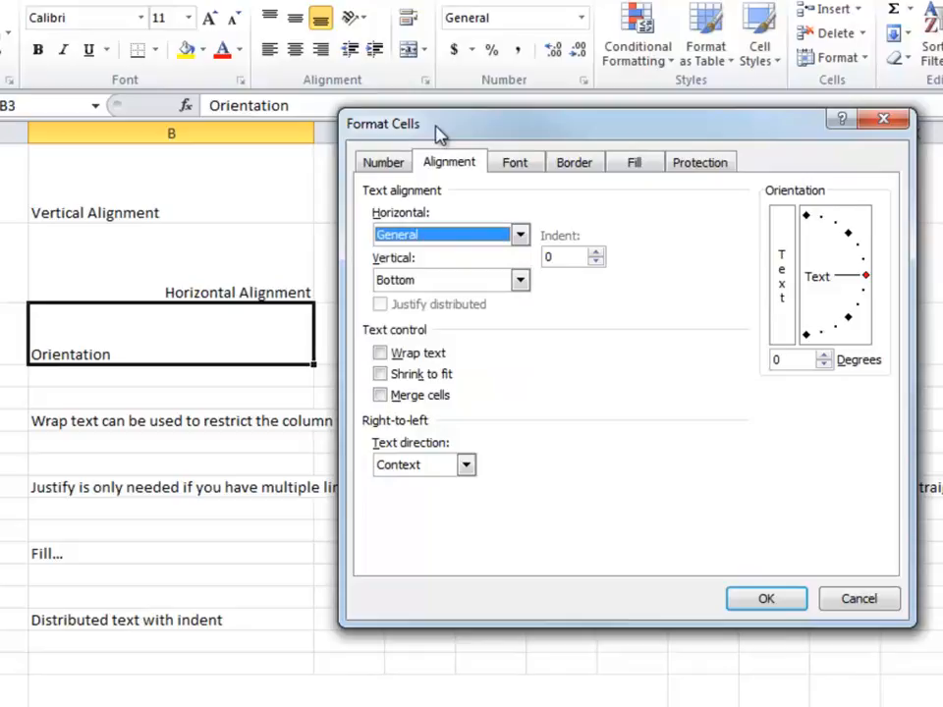
left_click(520, 281)
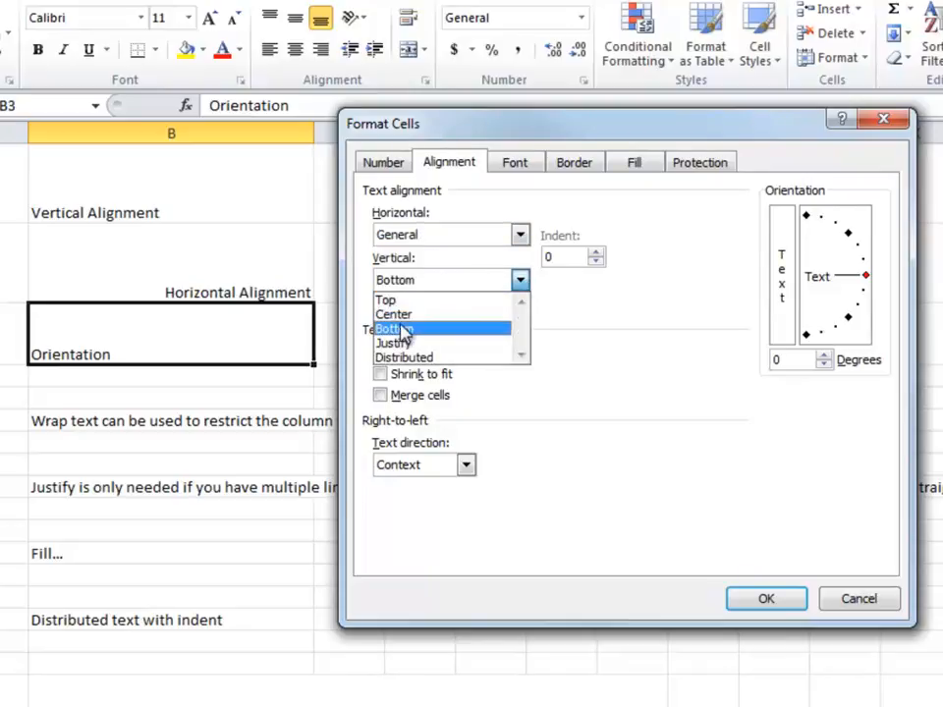
left_click(652, 236)
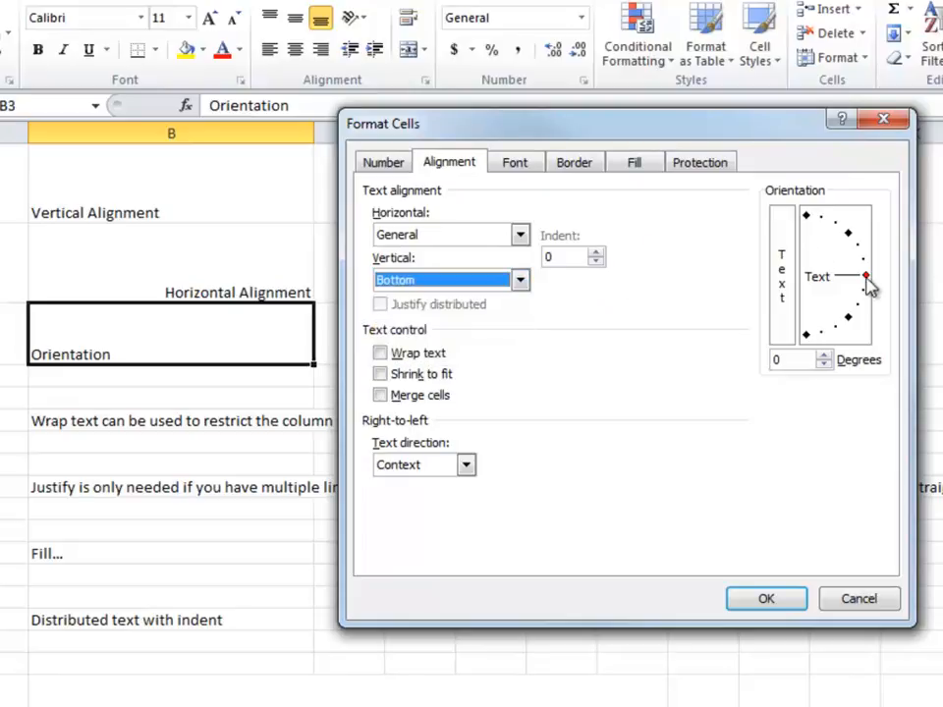
left_click_drag(870, 281, 856, 246)
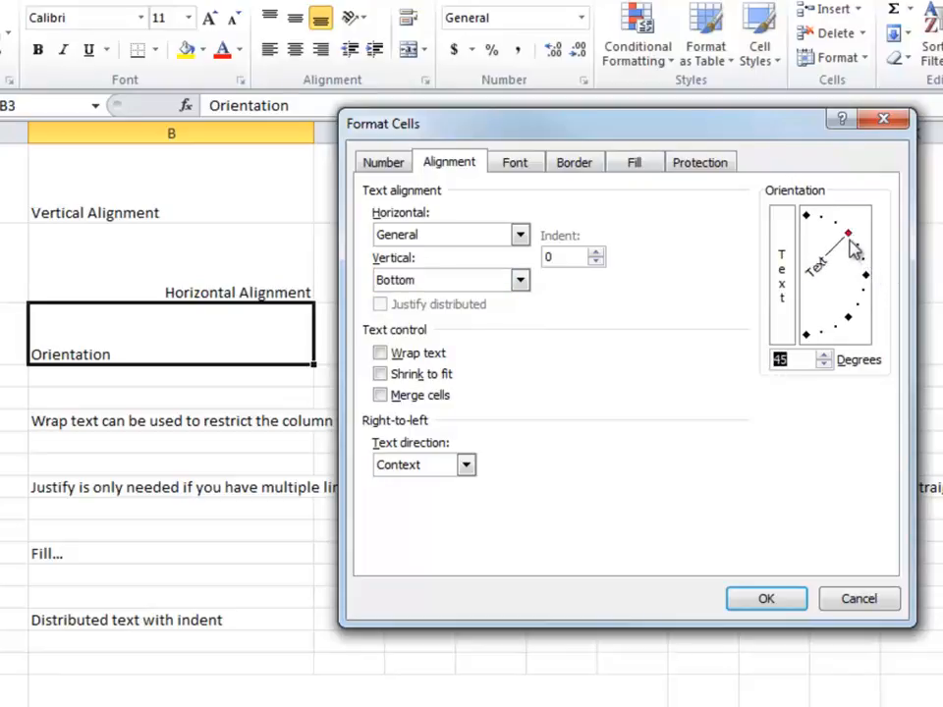
left_click(770, 599)
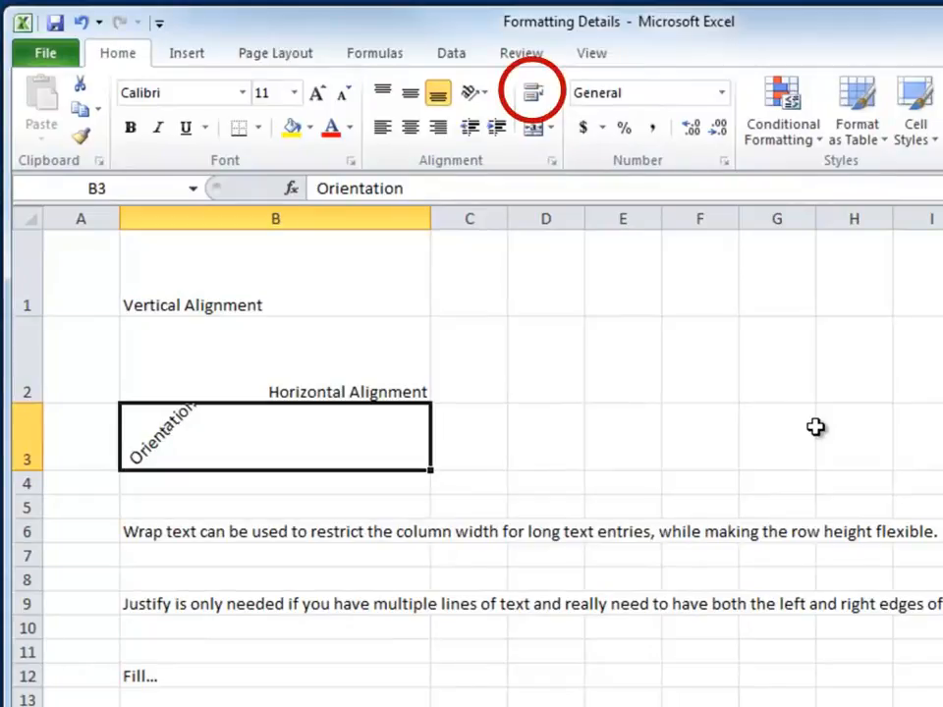
Step: Wrap the long text entry in cell B6 so that it fits within the column width
left_click(188, 535)
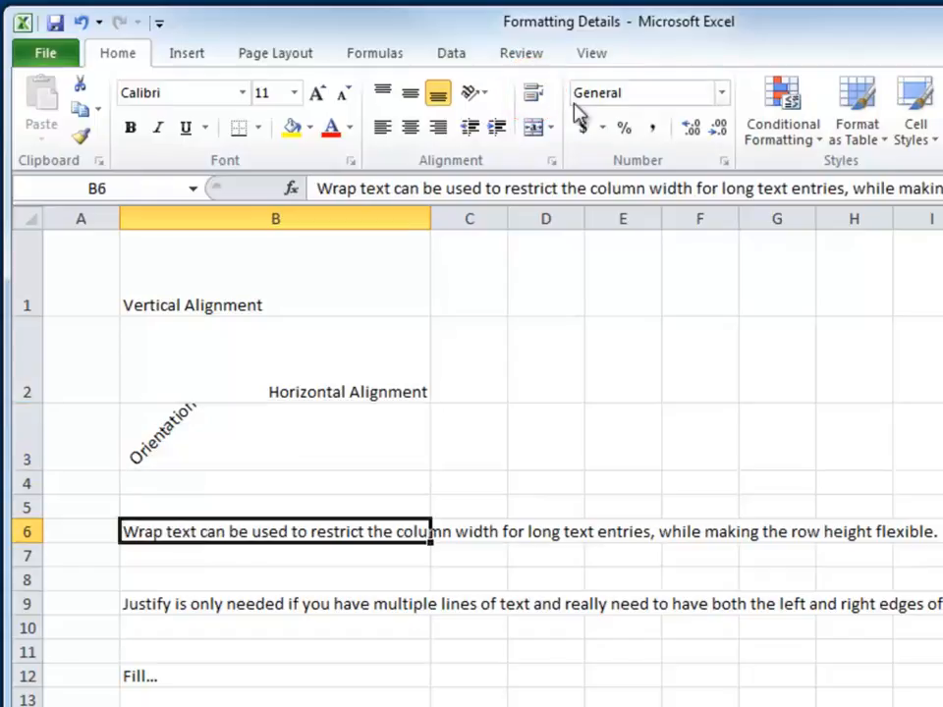
left_click(534, 99)
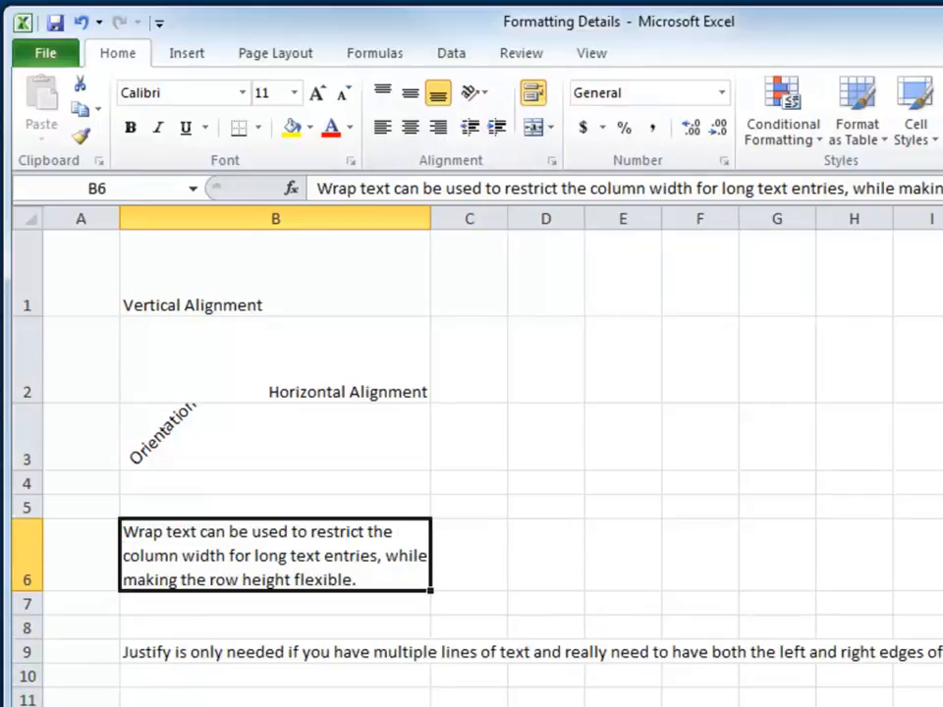
Step: Set the horizontal alignment of the long text in cell B9 to Justify in Format Cells
left_click(172, 656)
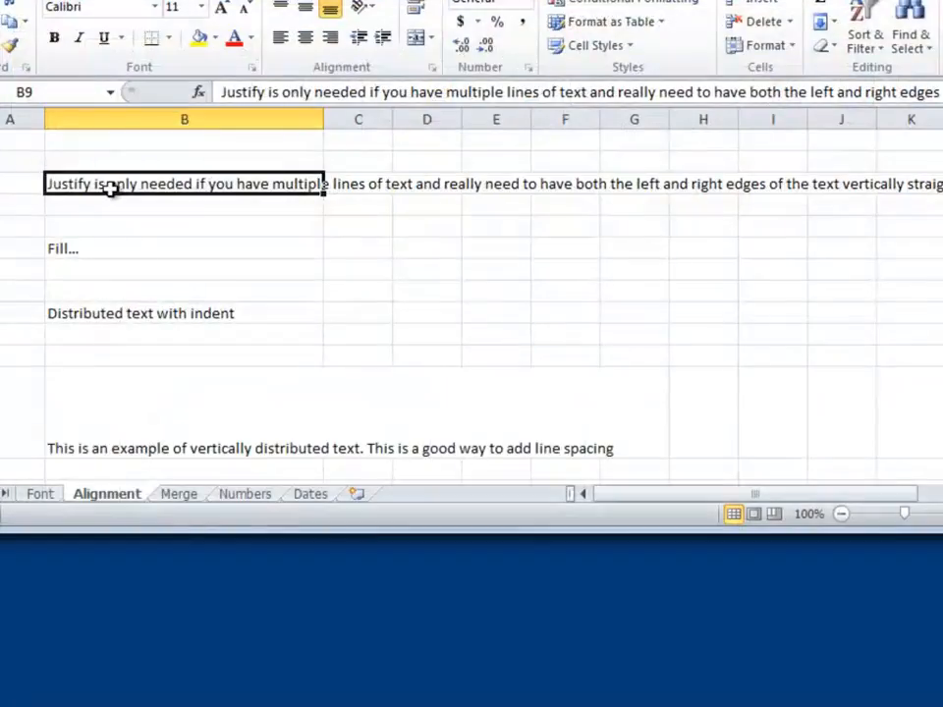
right_click(111, 189)
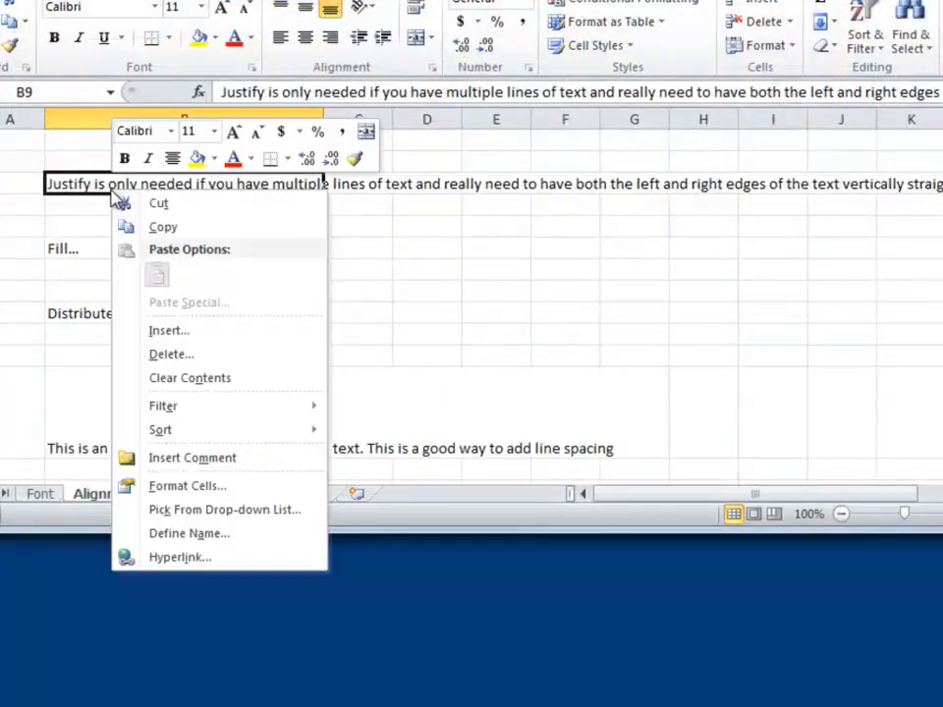
left_click(187, 493)
left_click_drag(322, 255, 778, 142)
left_click(534, 229)
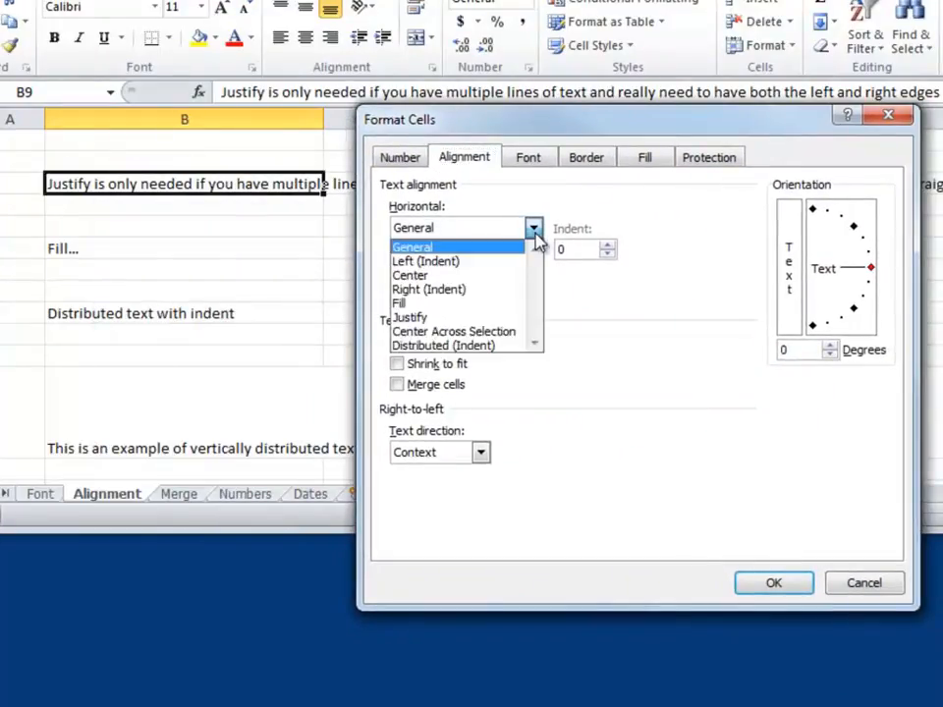
left_click(429, 319)
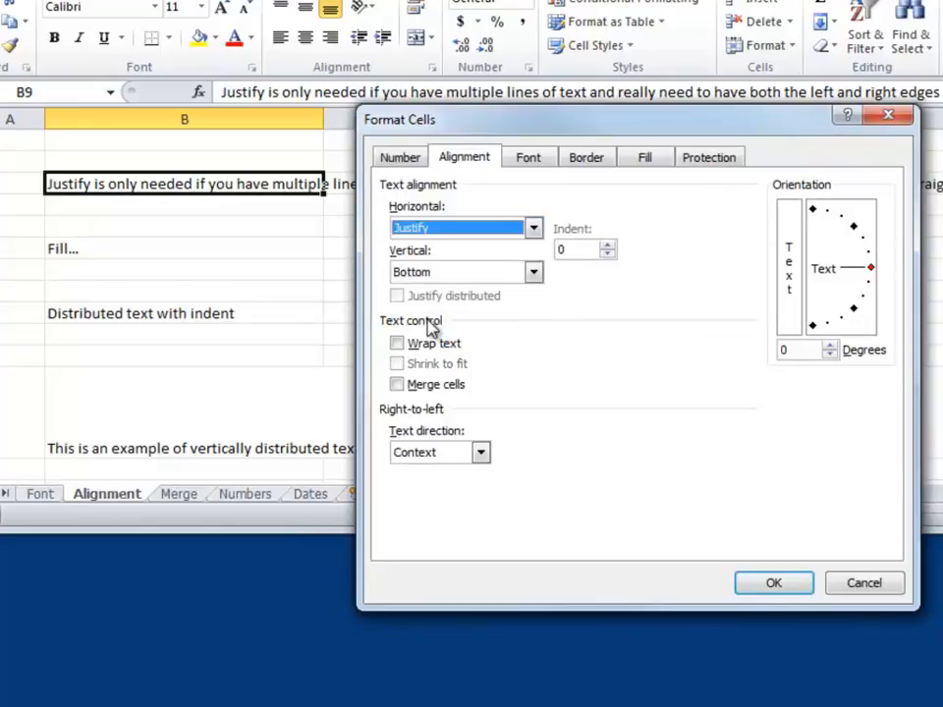
left_click(758, 586)
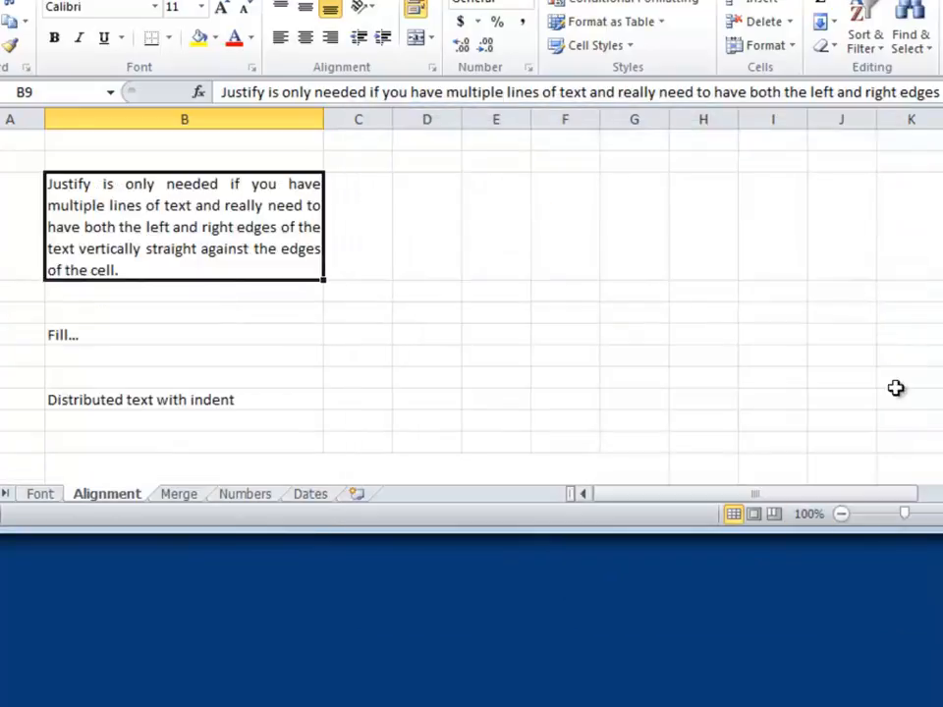
left_click_drag(942, 255, 942, 228)
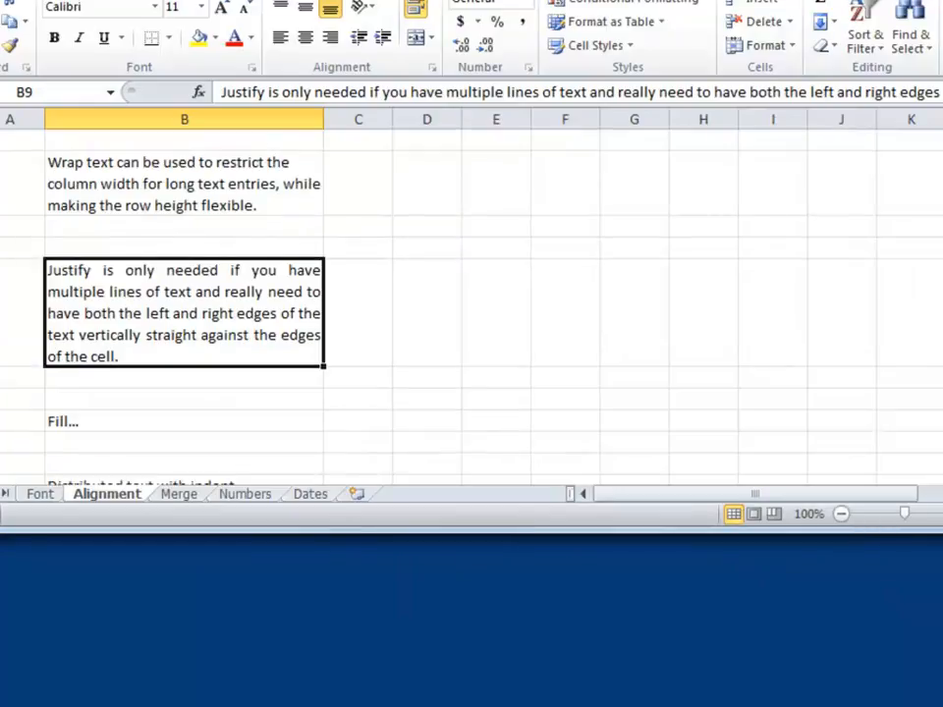
left_click(202, 188)
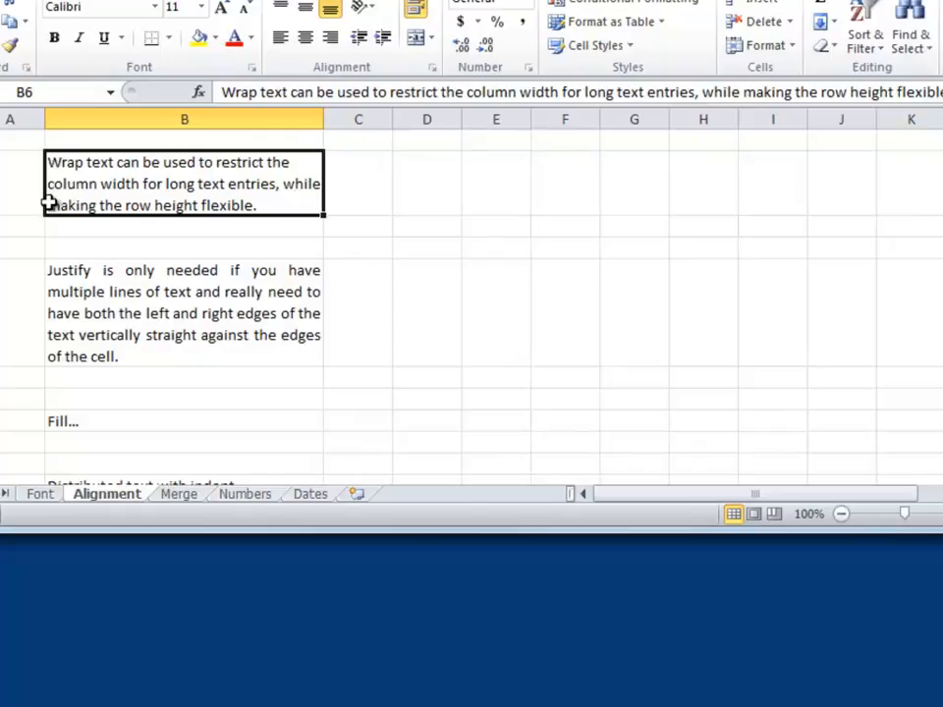
left_click(148, 302)
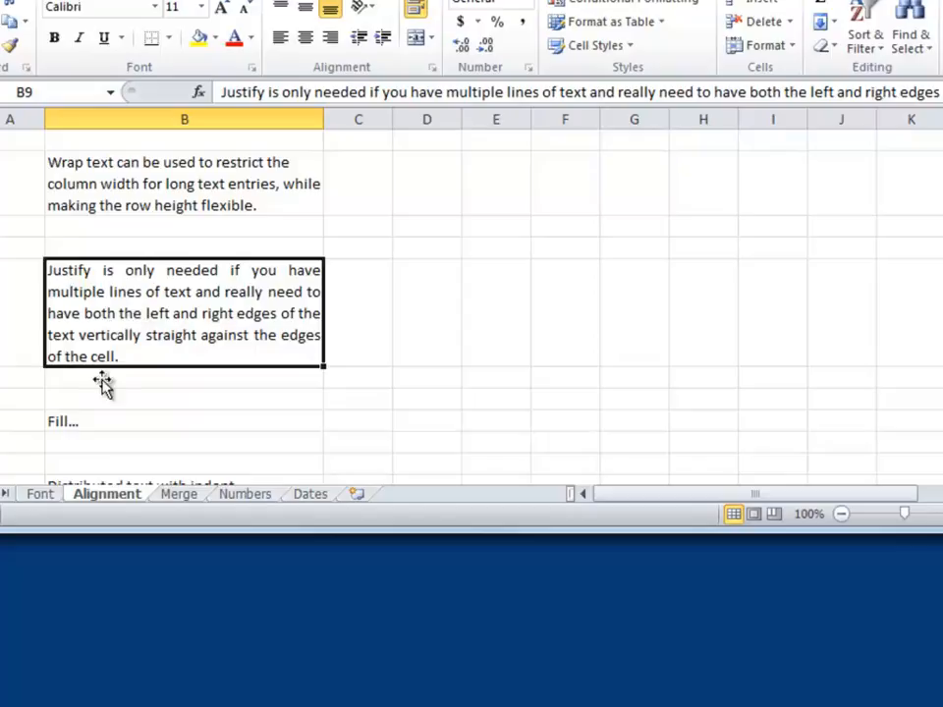
Step: Set the horizontal alignment of the Fill... entry in cell B12 to Fill in Format Cells
left_click(85, 424)
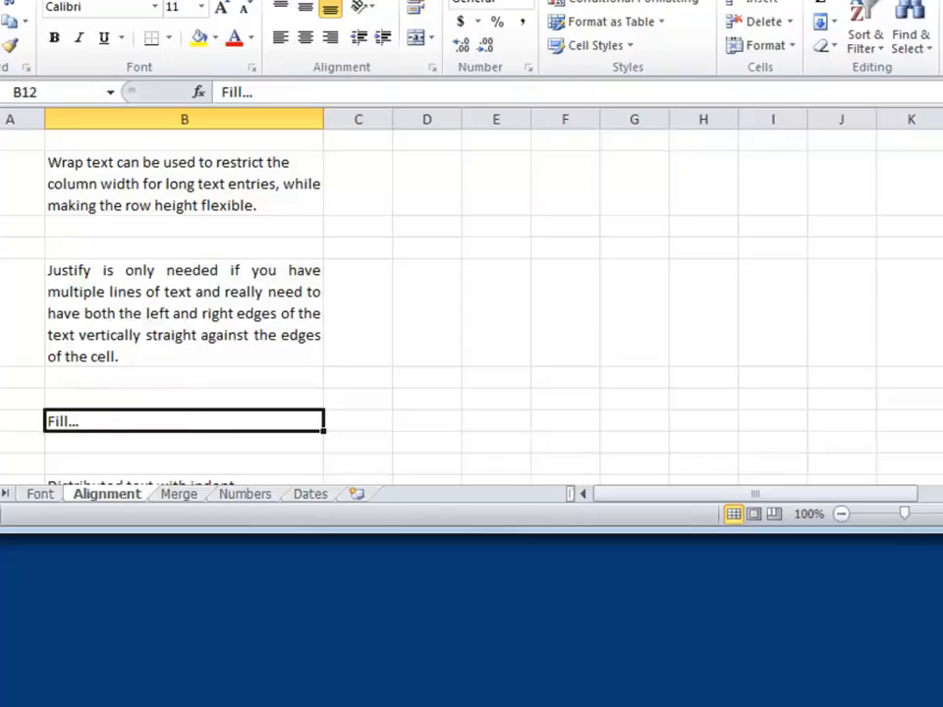
left_click_drag(942, 251, 942, 297)
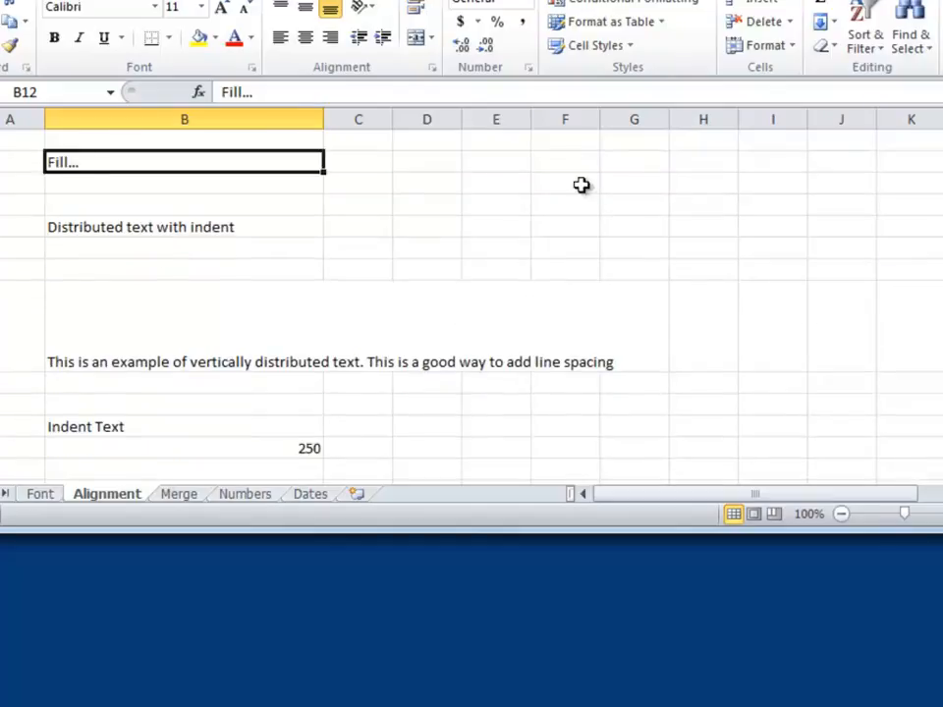
right_click(106, 161)
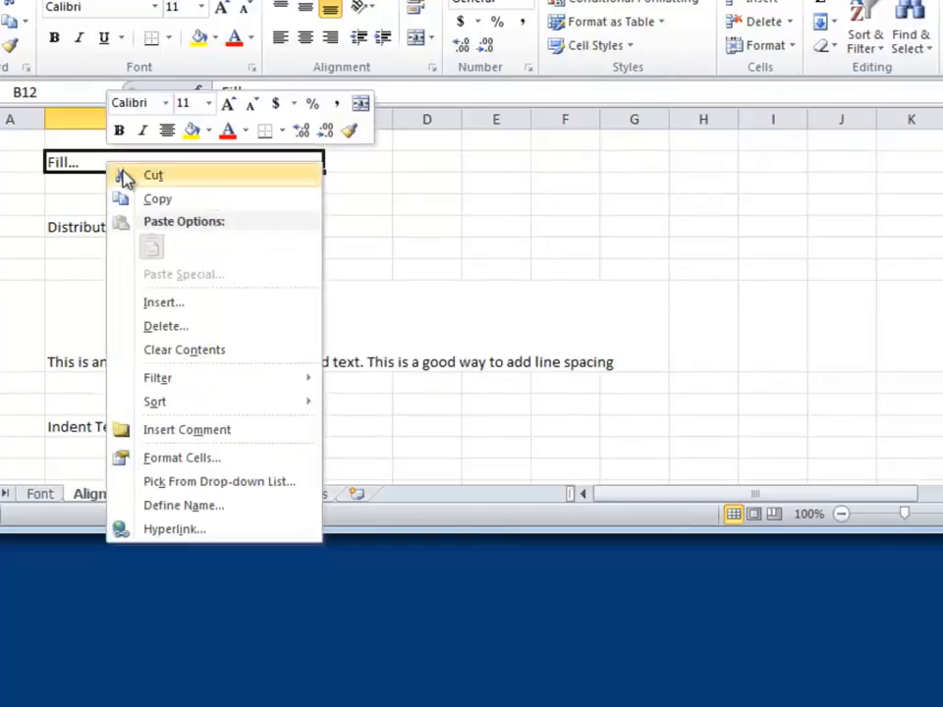
left_click(186, 474)
left_click_drag(295, 204, 771, 35)
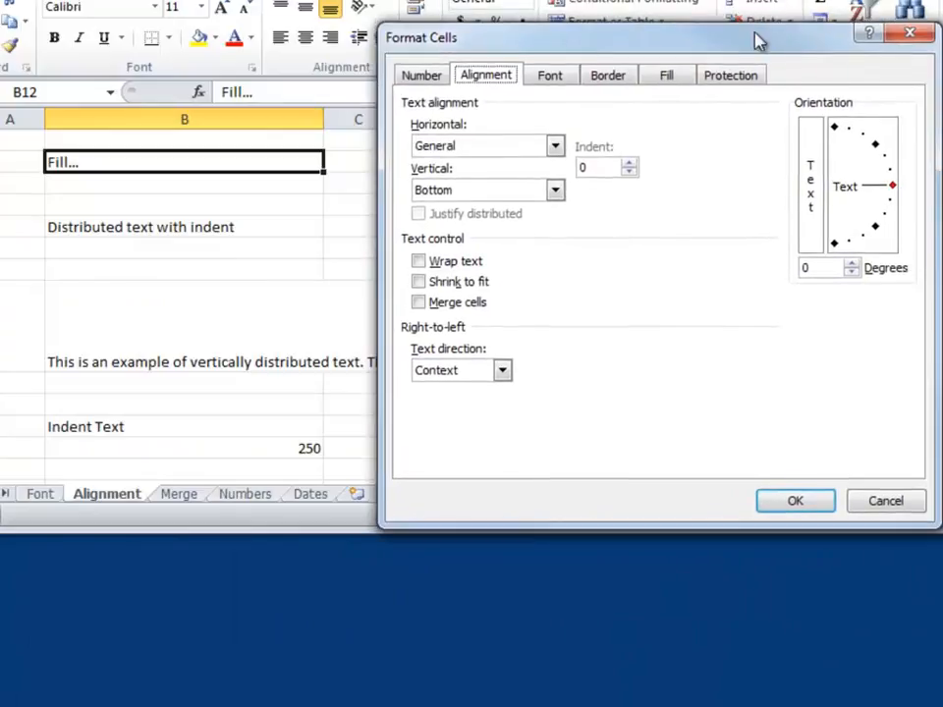
left_click(556, 145)
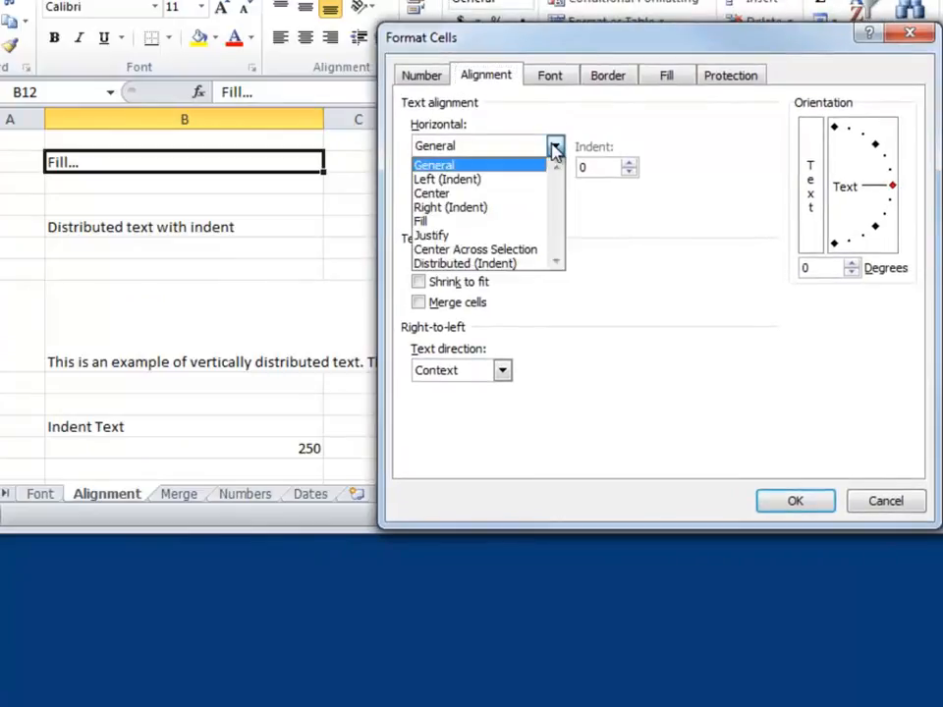
left_click(463, 219)
left_click(783, 501)
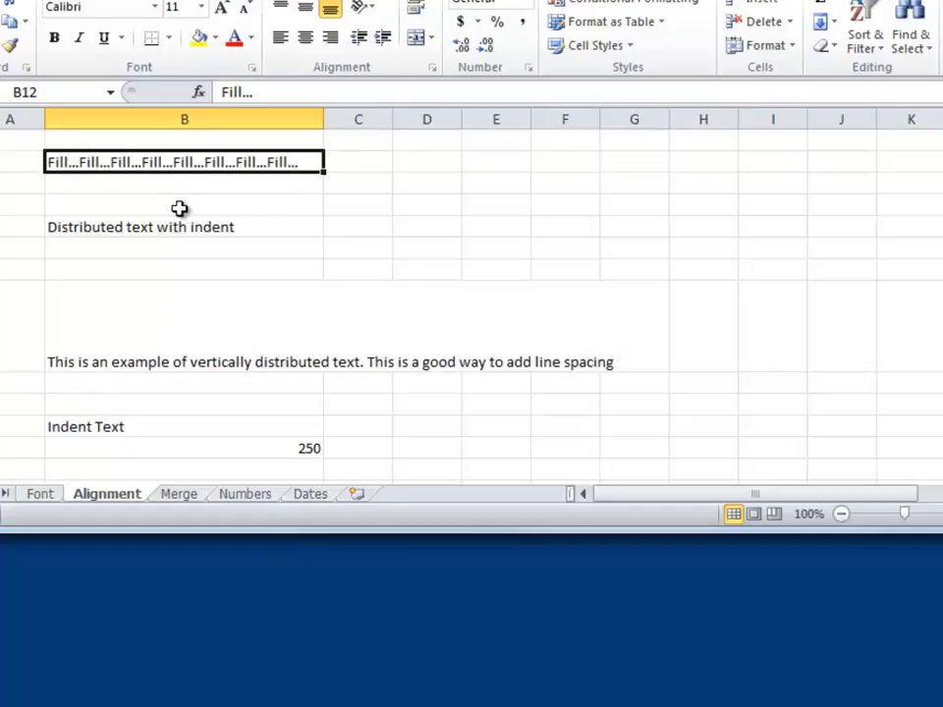
Step: Set the horizontal alignment of the text in cell B15 to Distributed (Indent) in Format Cells
left_click(122, 229)
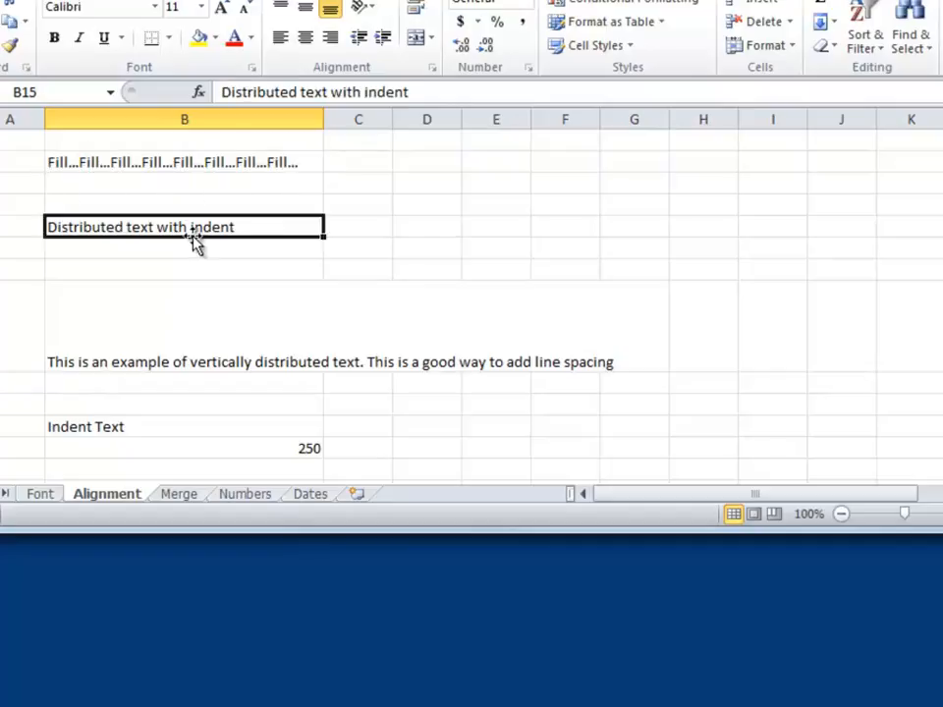
right_click(251, 233)
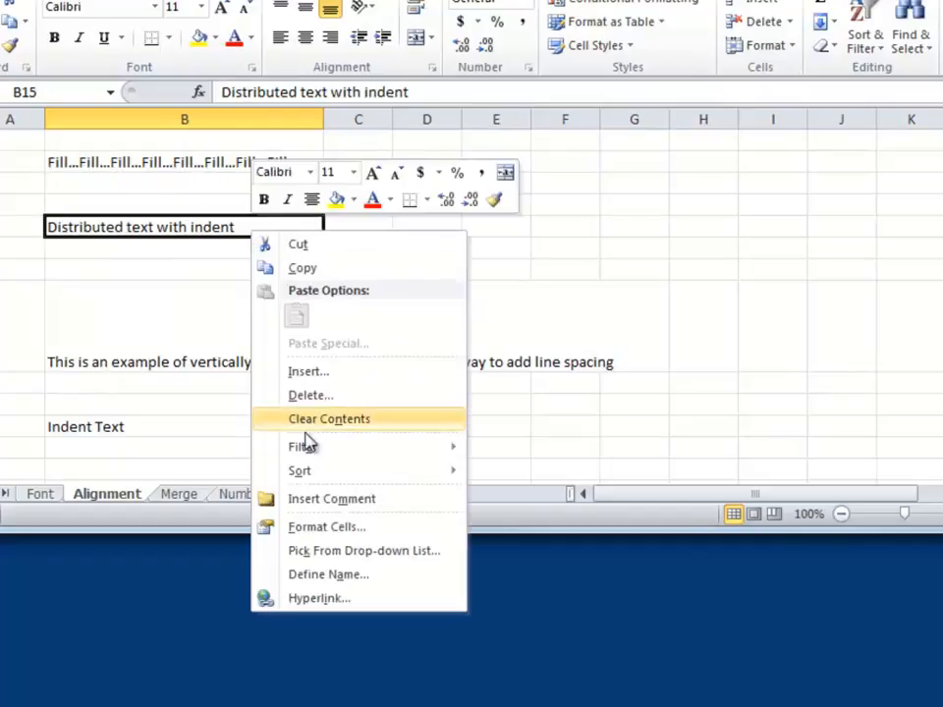
left_click(318, 527)
left_click_drag(413, 283, 735, 78)
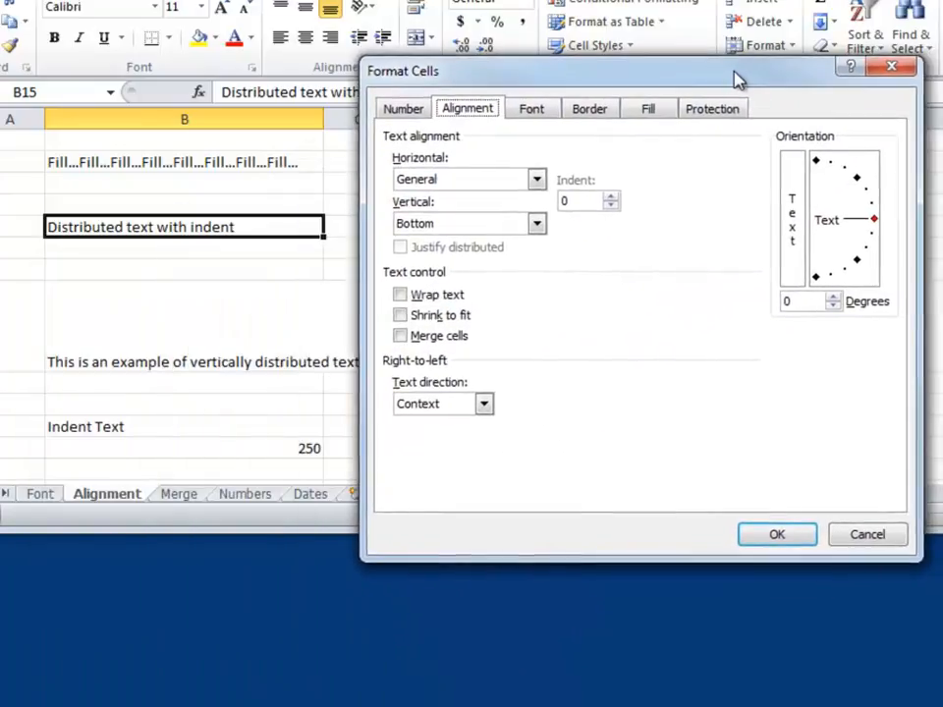
left_click(537, 182)
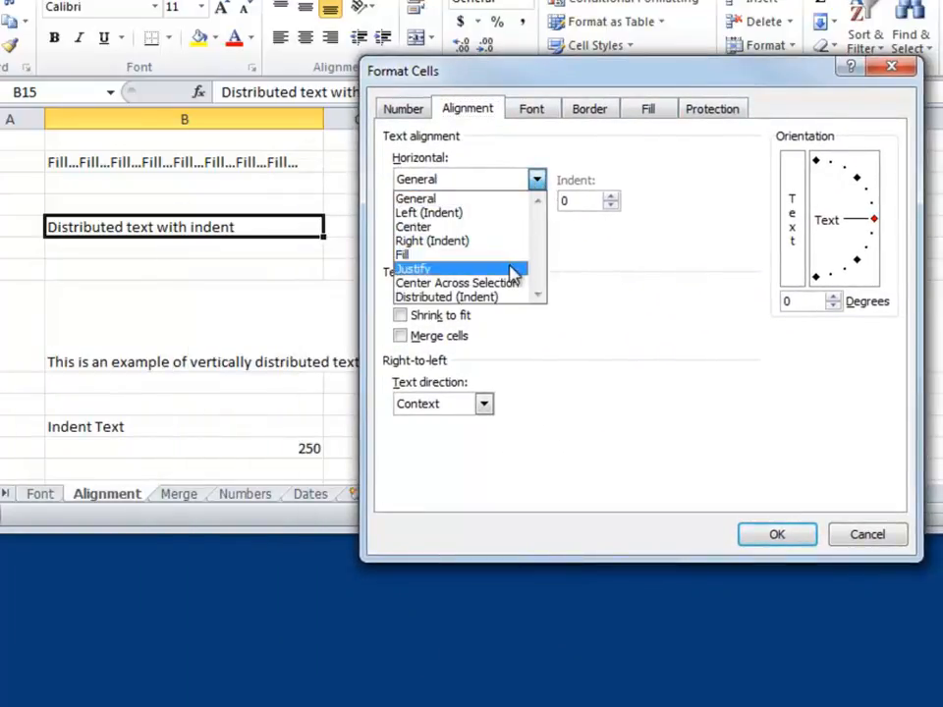
left_click(444, 299)
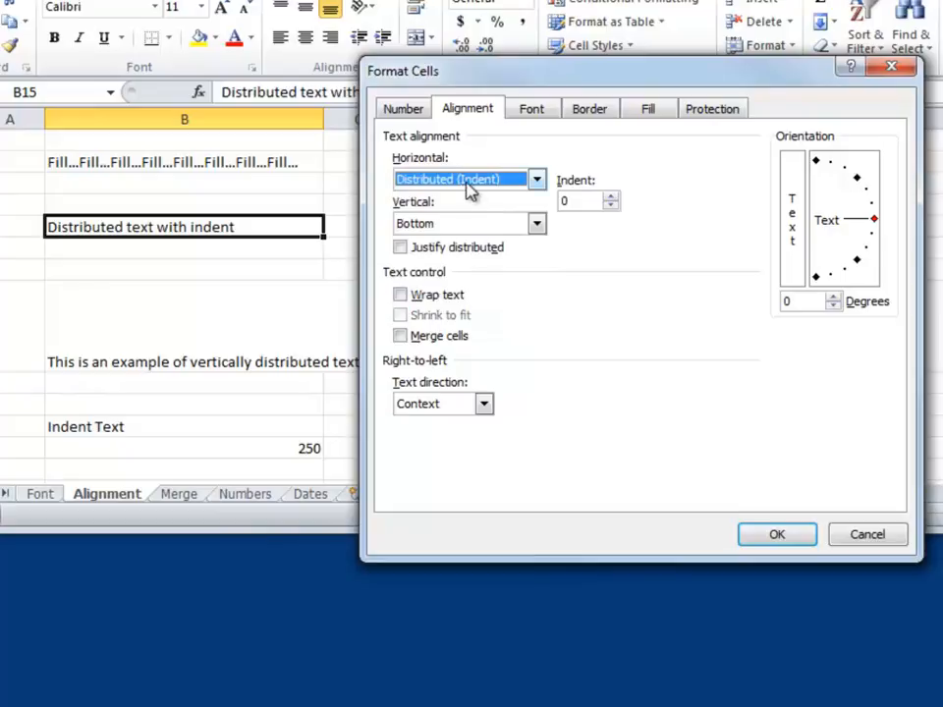
left_click(777, 537)
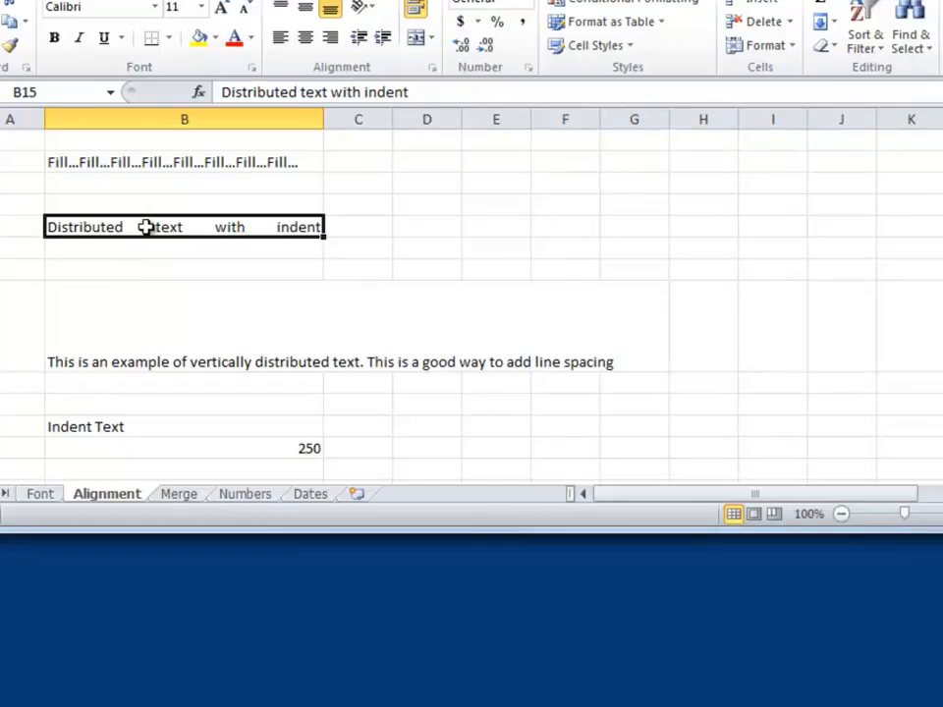
Step: Give the distributed text in cell B15 an indent of 3 in Format Cells
right_click(227, 227)
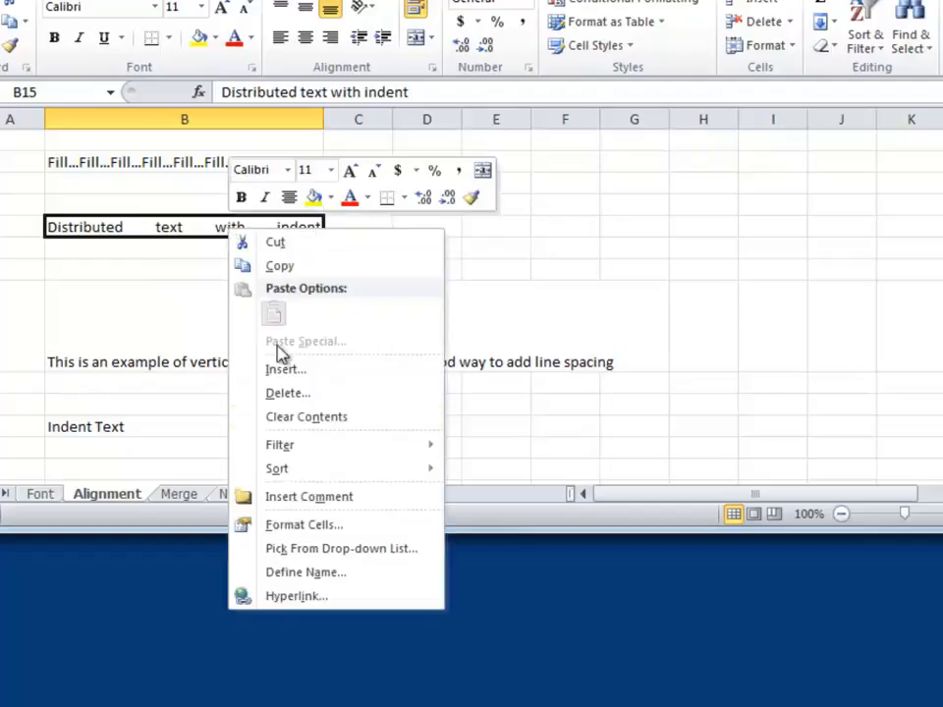
left_click(236, 524)
left_click_drag(329, 282, 684, 39)
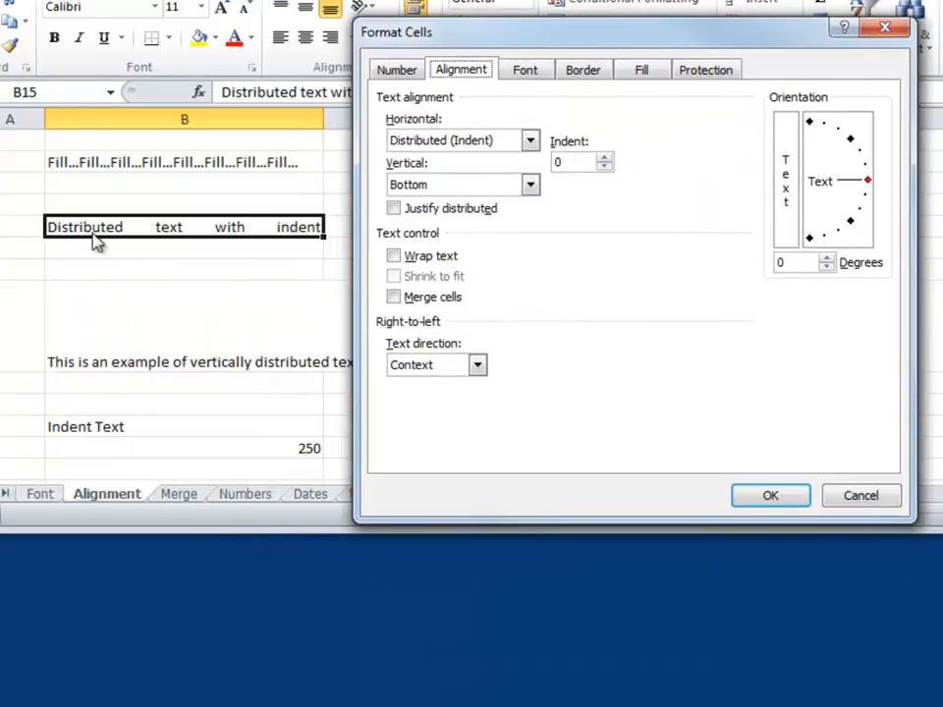
left_click(604, 158)
left_click(604, 158)
left_click(604, 158)
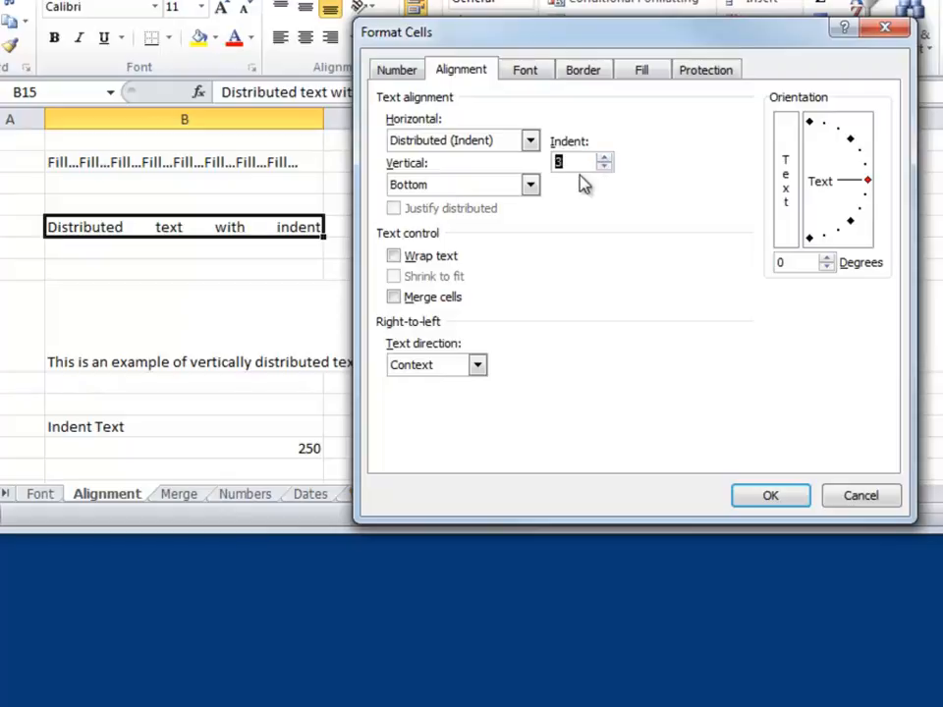
left_click(766, 501)
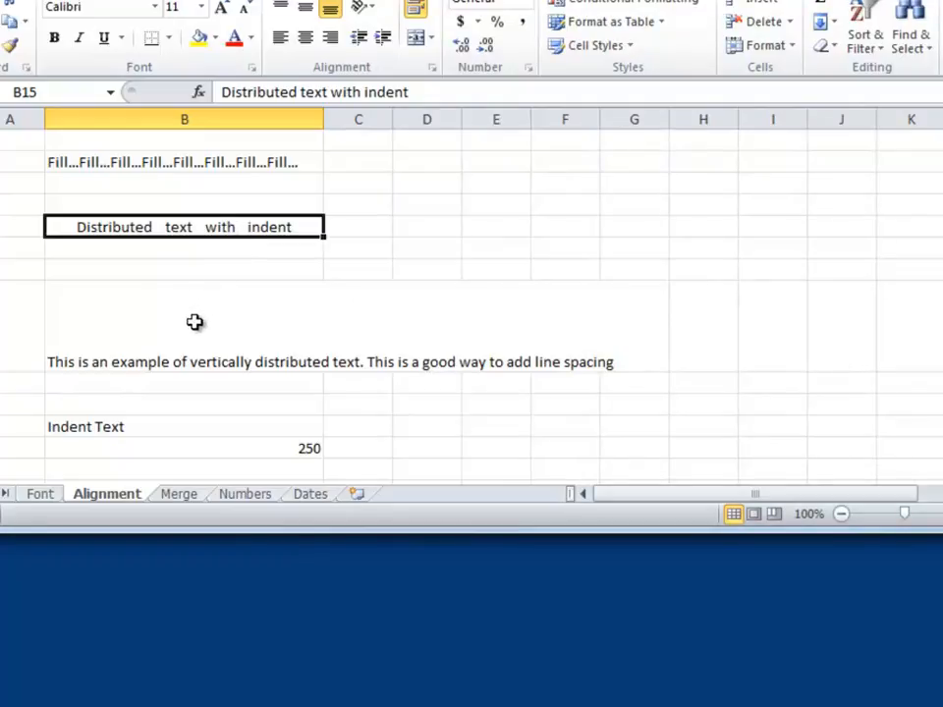
Step: Set the vertical alignment of the long text in cell B18 to Distributed in Format Cells
left_click_drag(942, 300, 942, 330)
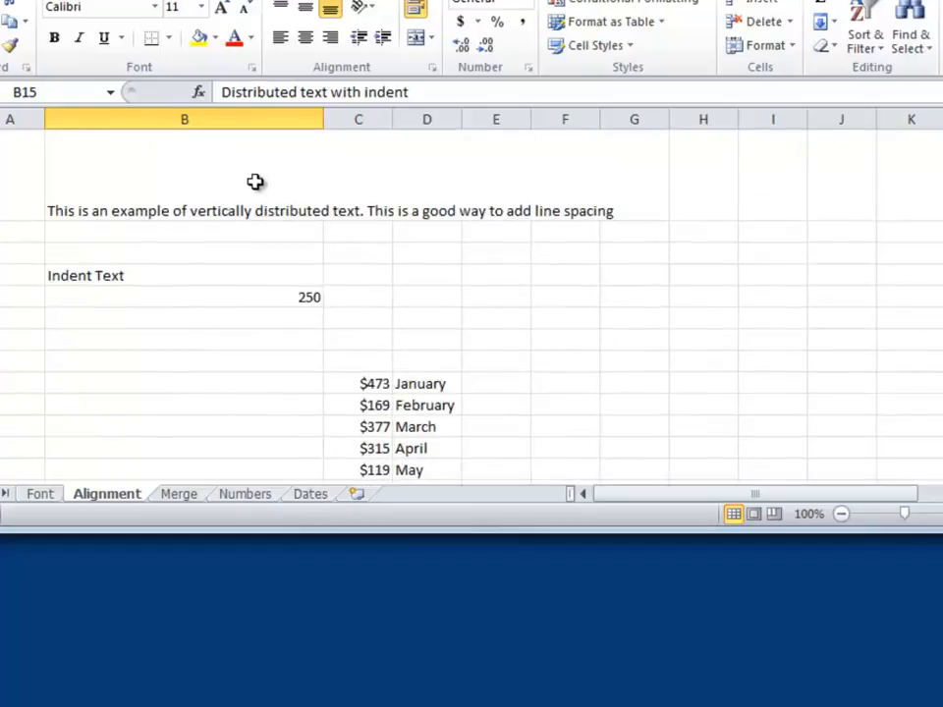
scroll(932, 134, "up", 1)
left_click(147, 205)
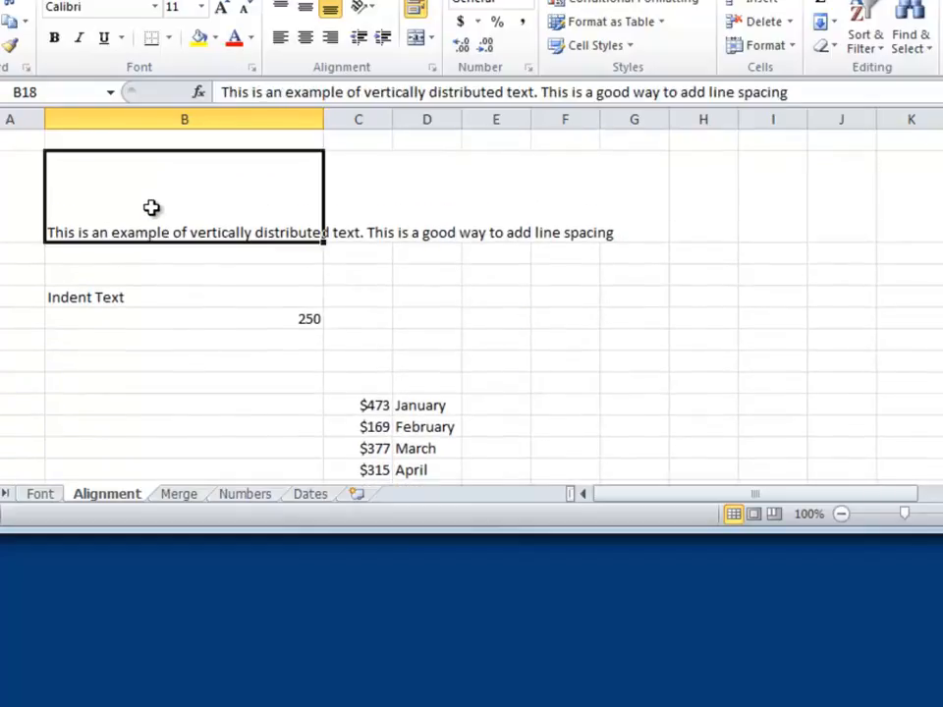
right_click(145, 206)
left_click(269, 498)
left_click_drag(361, 278, 786, 35)
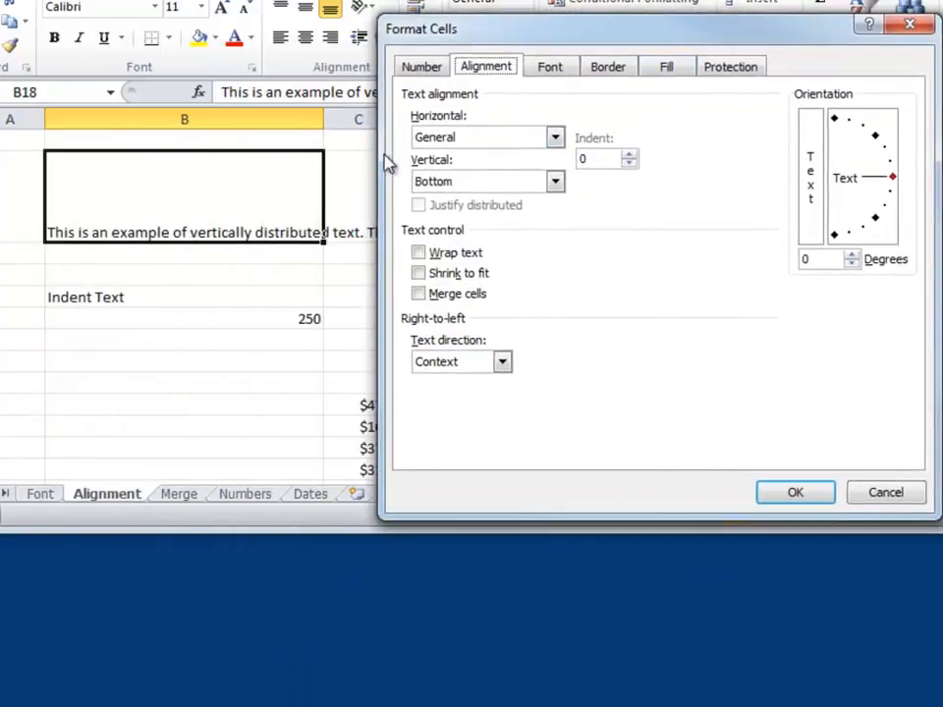
left_click(557, 183)
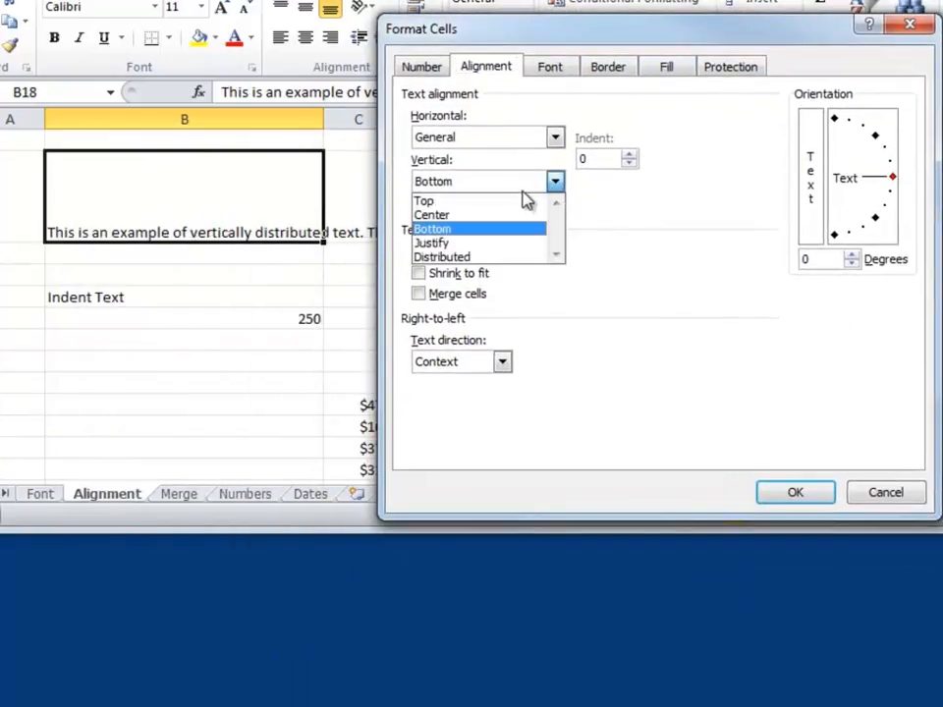
left_click(476, 259)
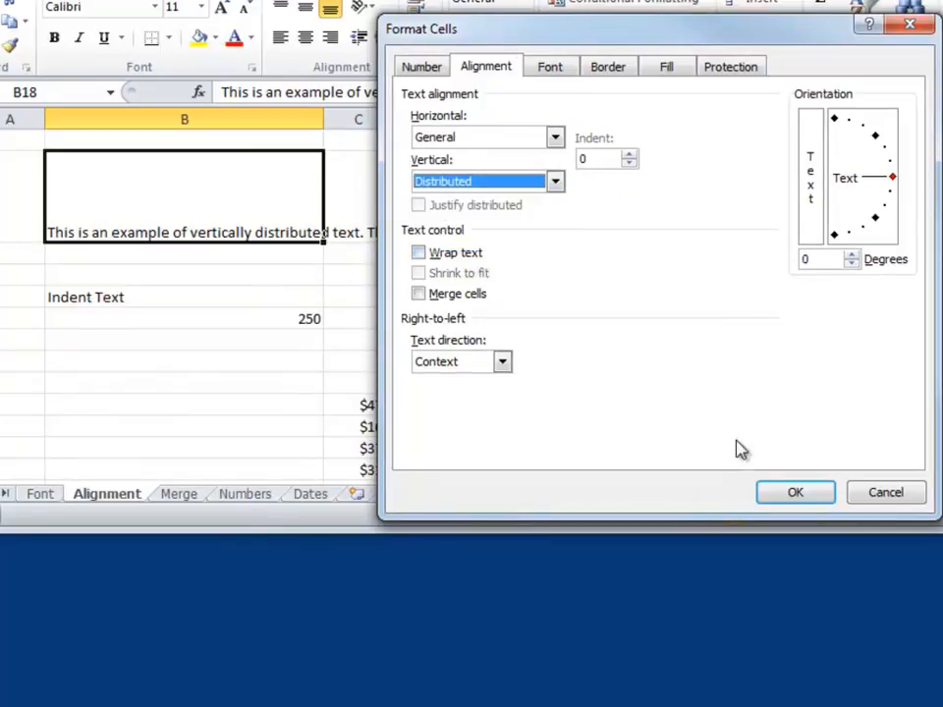
left_click(795, 495)
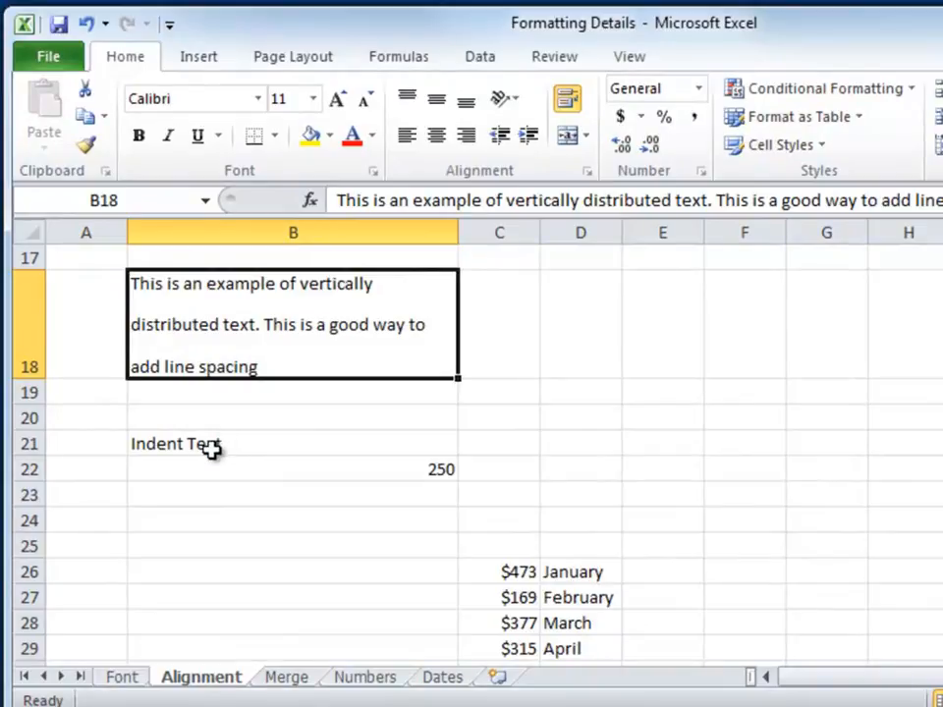
Step: Increase the indent of the Indent Text entry in cell B21 by several levels
left_click(211, 448)
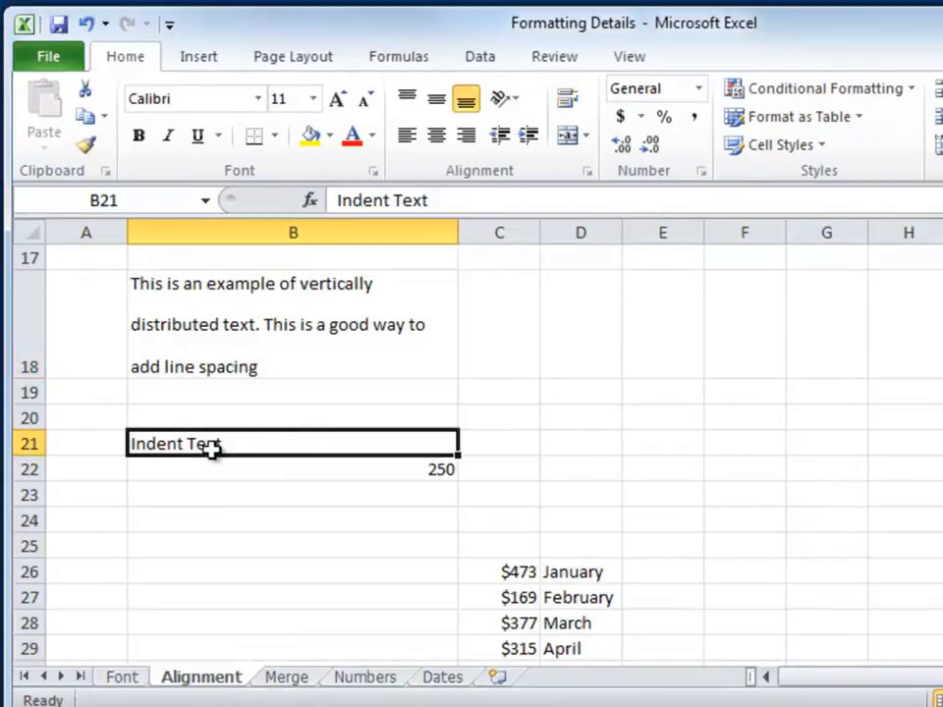
left_click(529, 138)
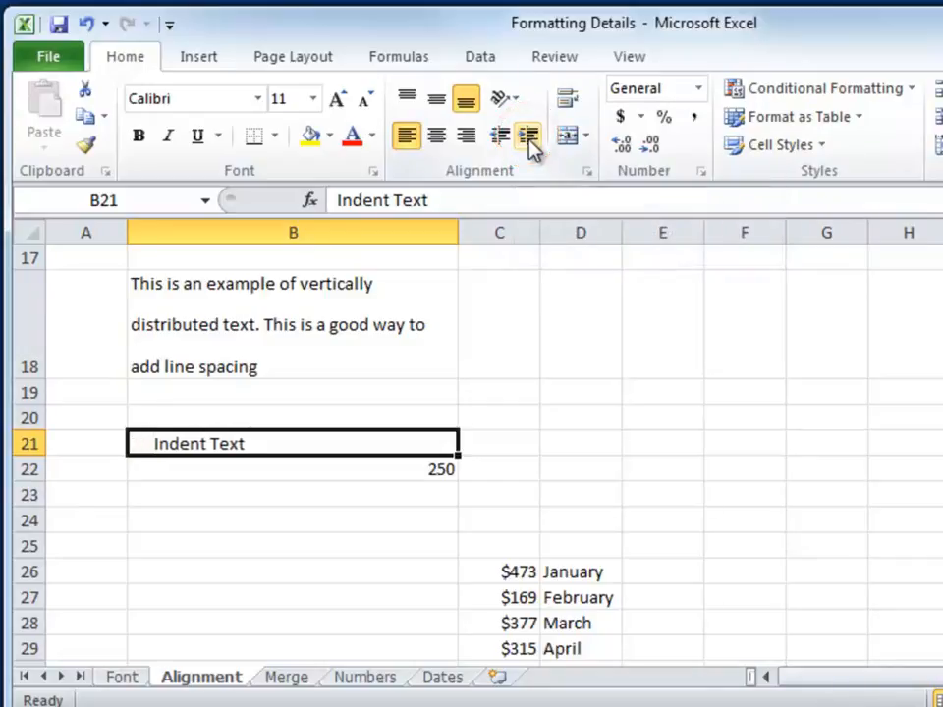
left_click(528, 138)
left_click(529, 137)
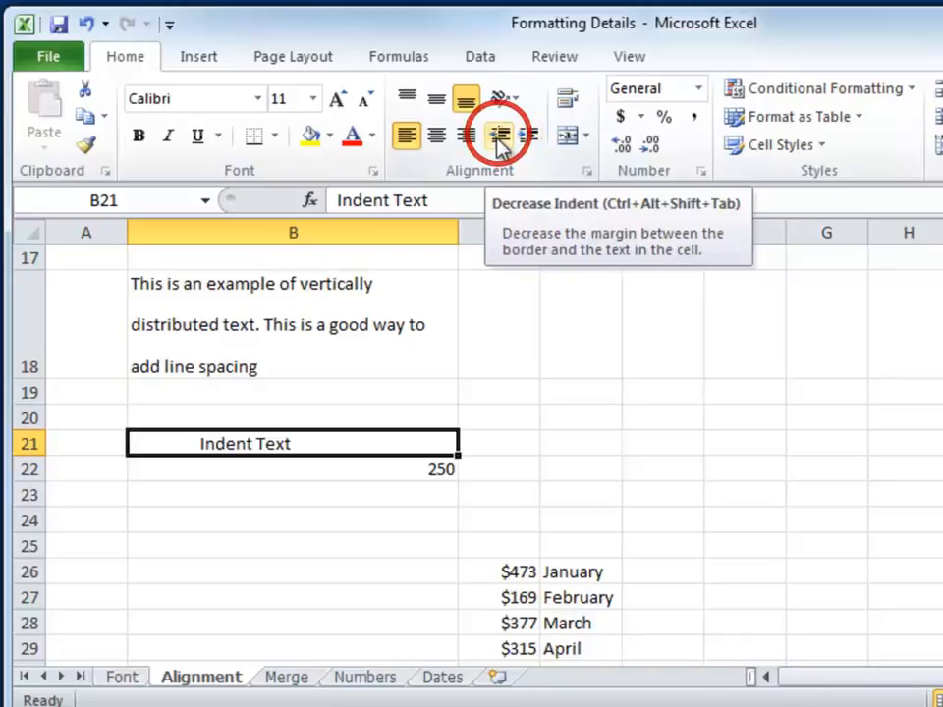
Step: Decrease the indent of the Indent Text entry in cell B21 until no indent is left
left_click(499, 138)
left_click(499, 138)
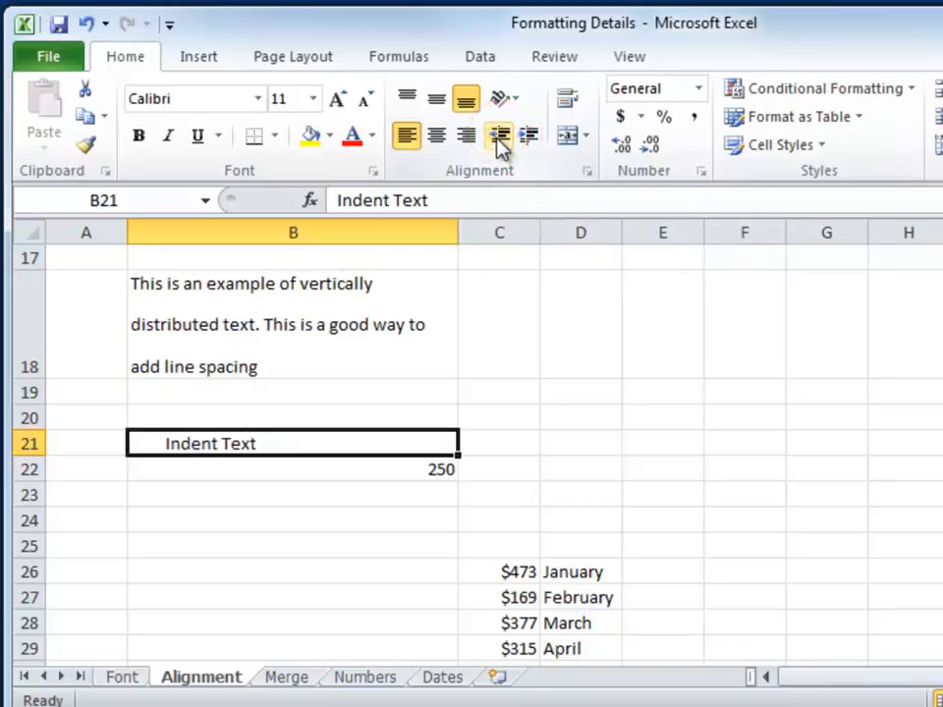
left_click(499, 137)
left_click(499, 138)
left_click(499, 137)
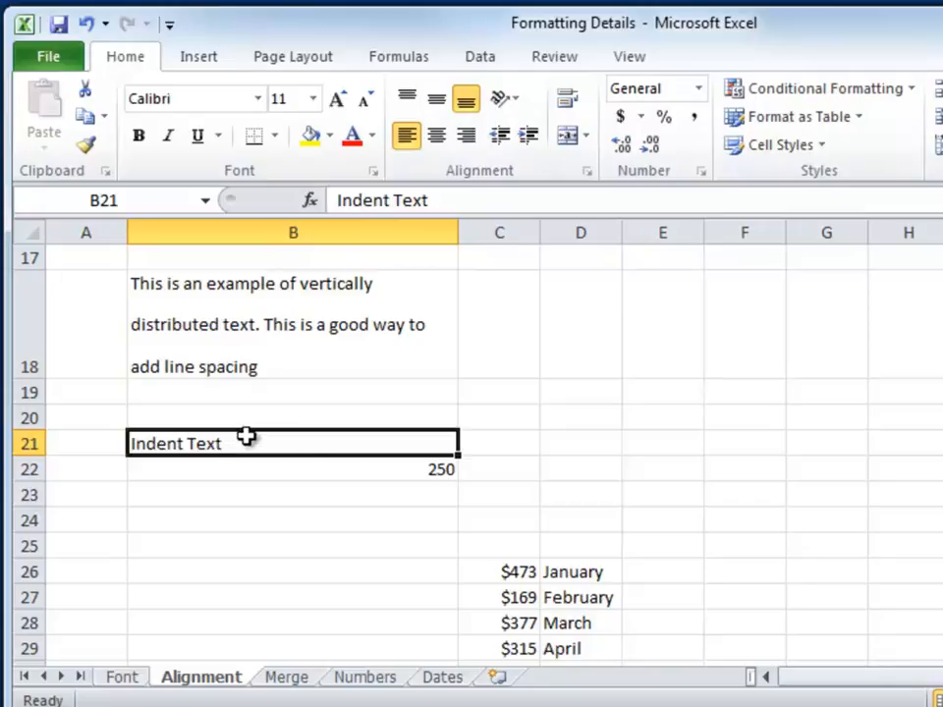
Step: Increase the indent of the number 250 in cell B22 by six levels
left_click(413, 474)
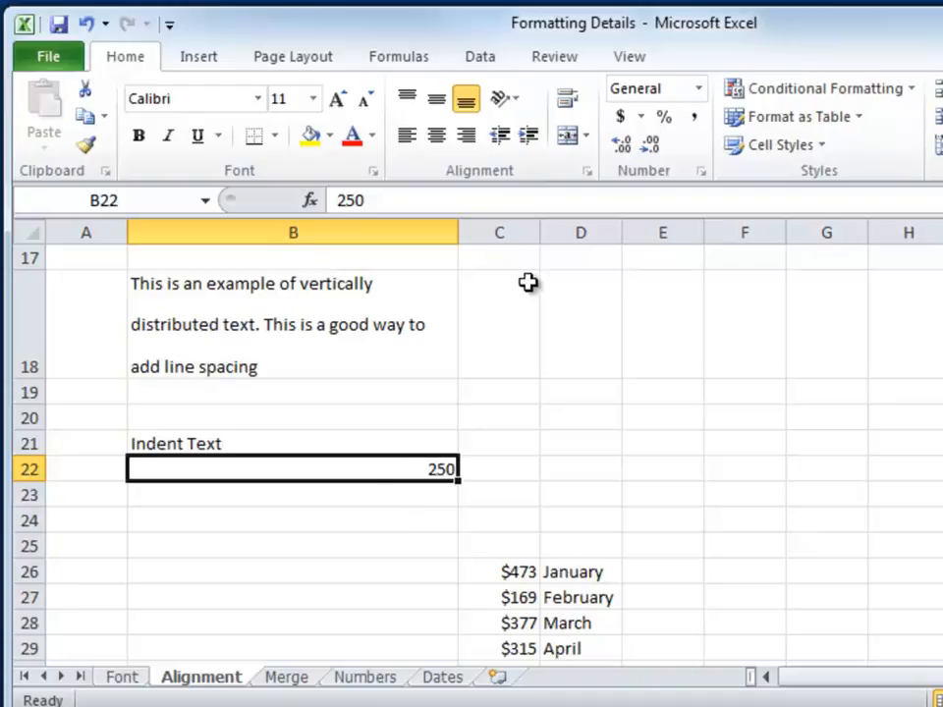
left_click(530, 142)
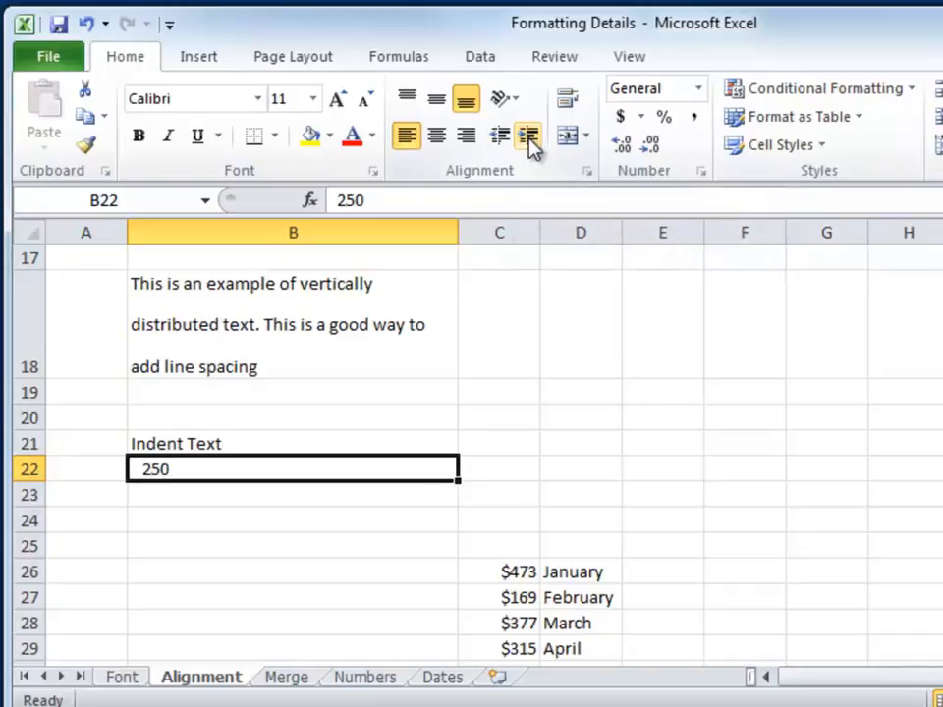
left_click(530, 143)
left_click(530, 142)
left_click(531, 142)
left_click(531, 142)
left_click(530, 143)
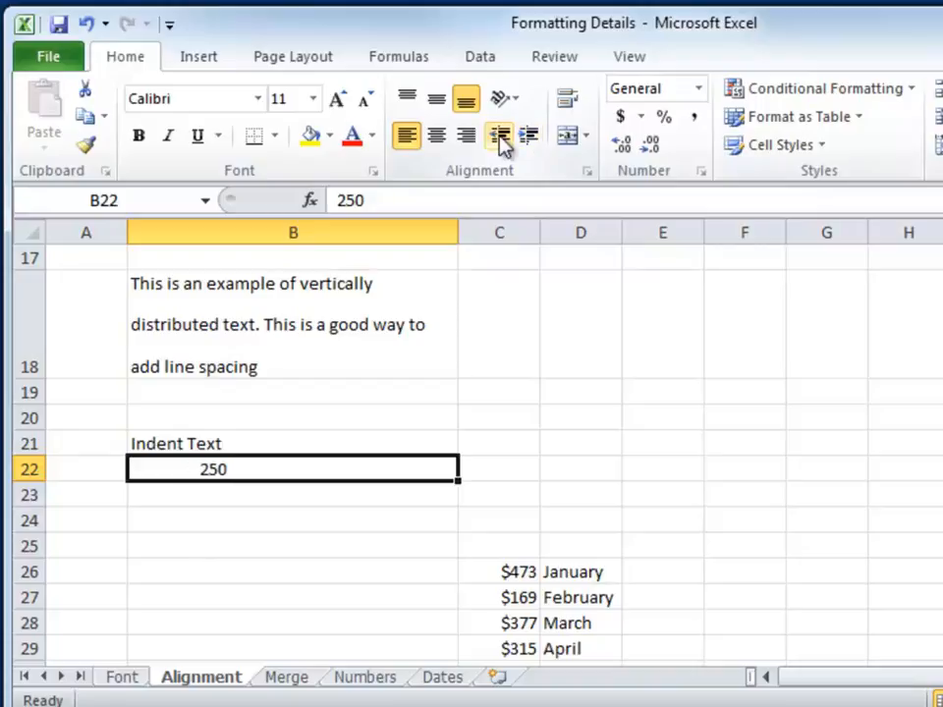
Step: Decrease the indent of the number in cell B22 by three levels
left_click(501, 143)
left_click(501, 142)
left_click(501, 143)
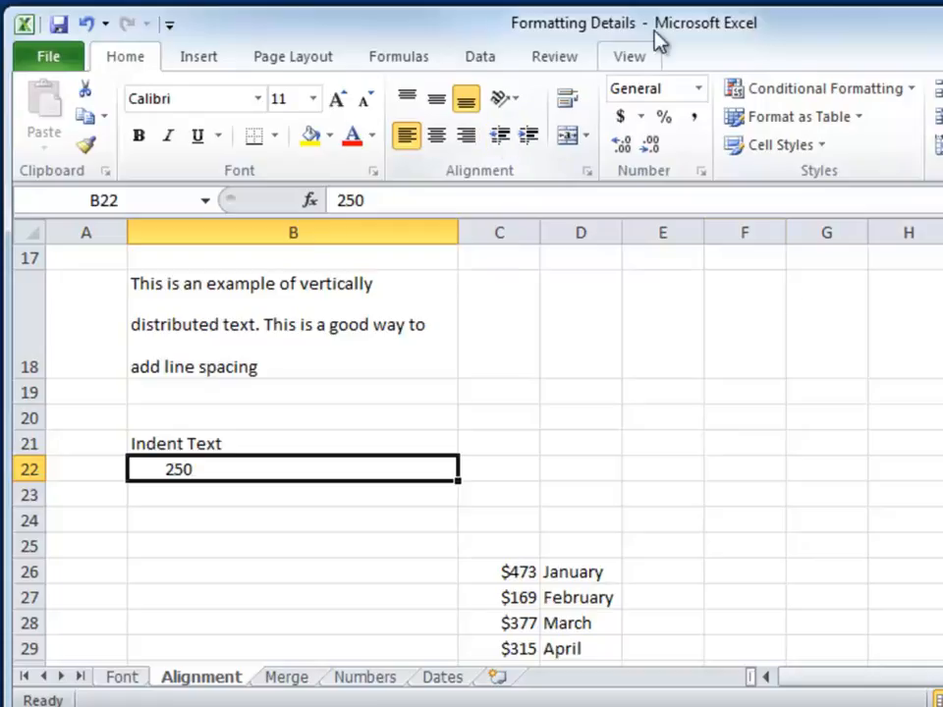
Step: Try indenting the month names in D26:D37 by two levels, and undo the indent
scroll(472, 442, "down", 2)
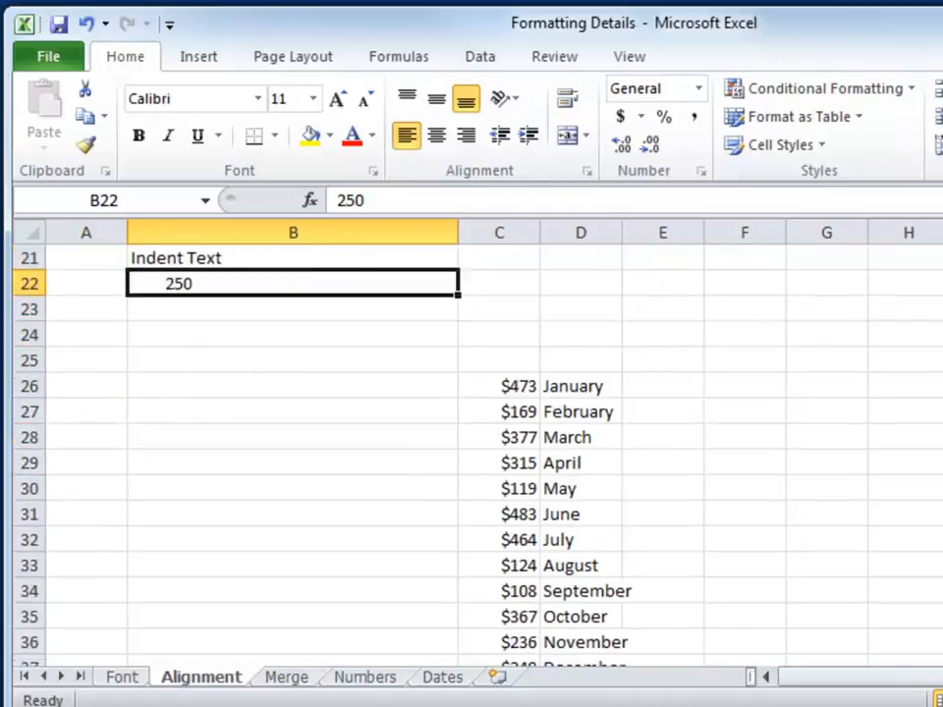
scroll(472, 442, "down", 2)
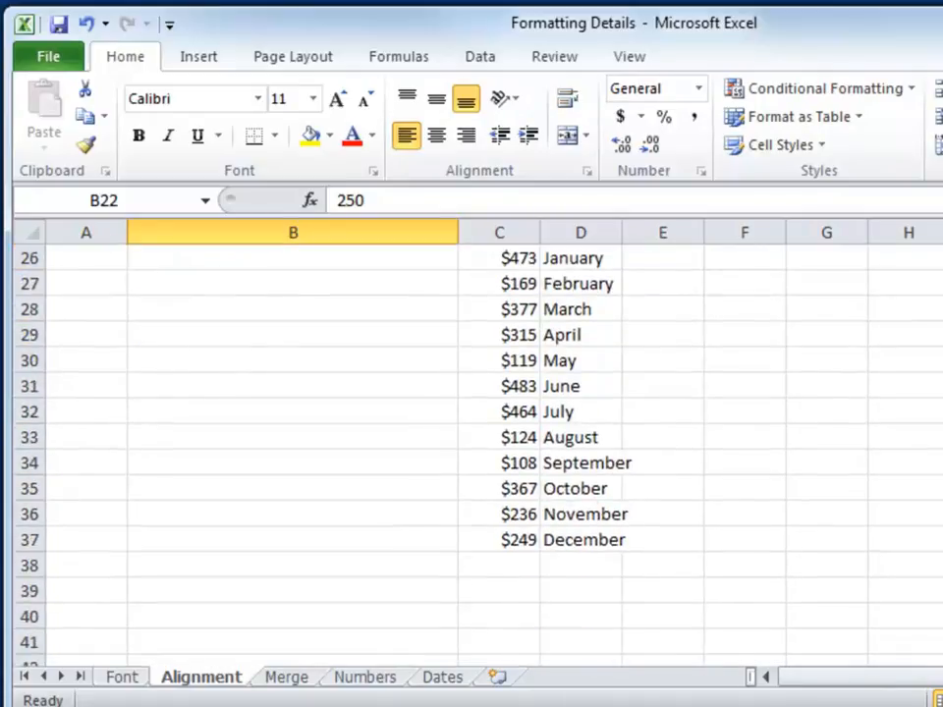
scroll(508, 295, "up", 1)
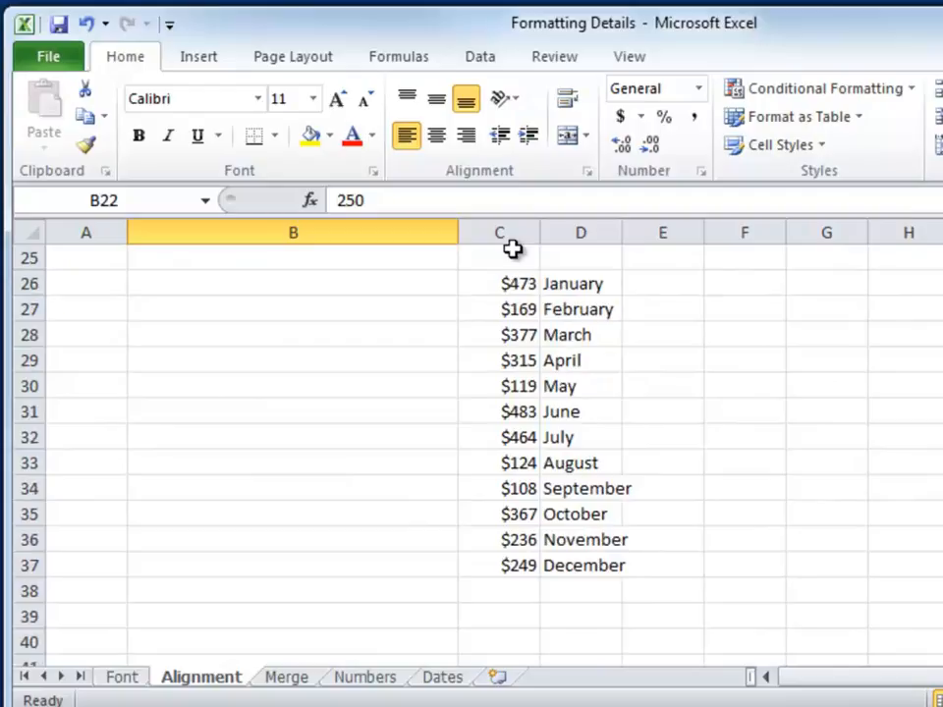
left_click(512, 254)
left_click(512, 232)
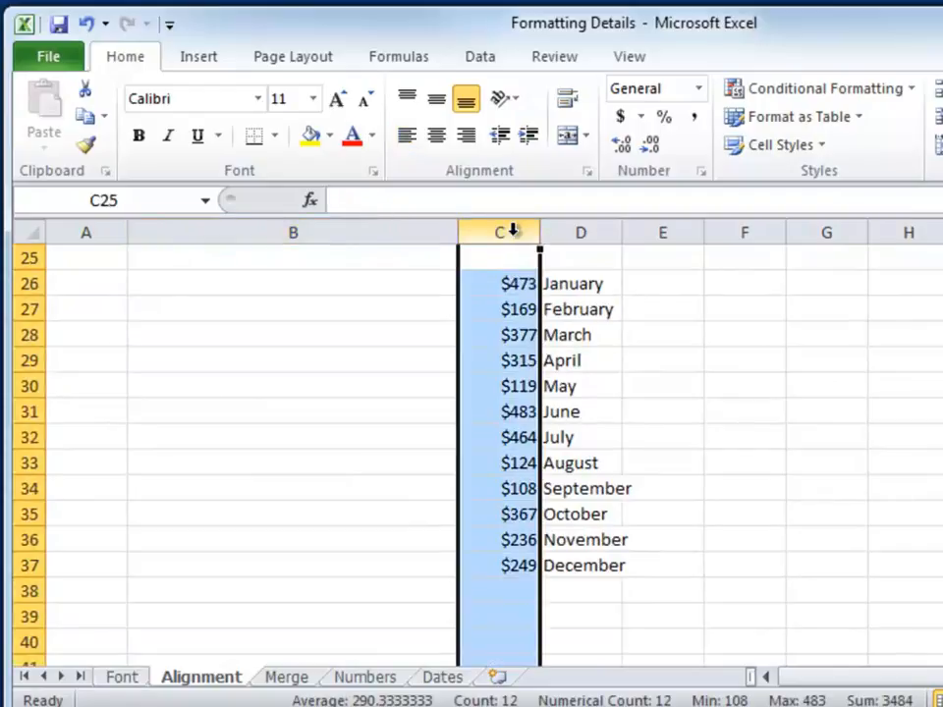
left_click(578, 233)
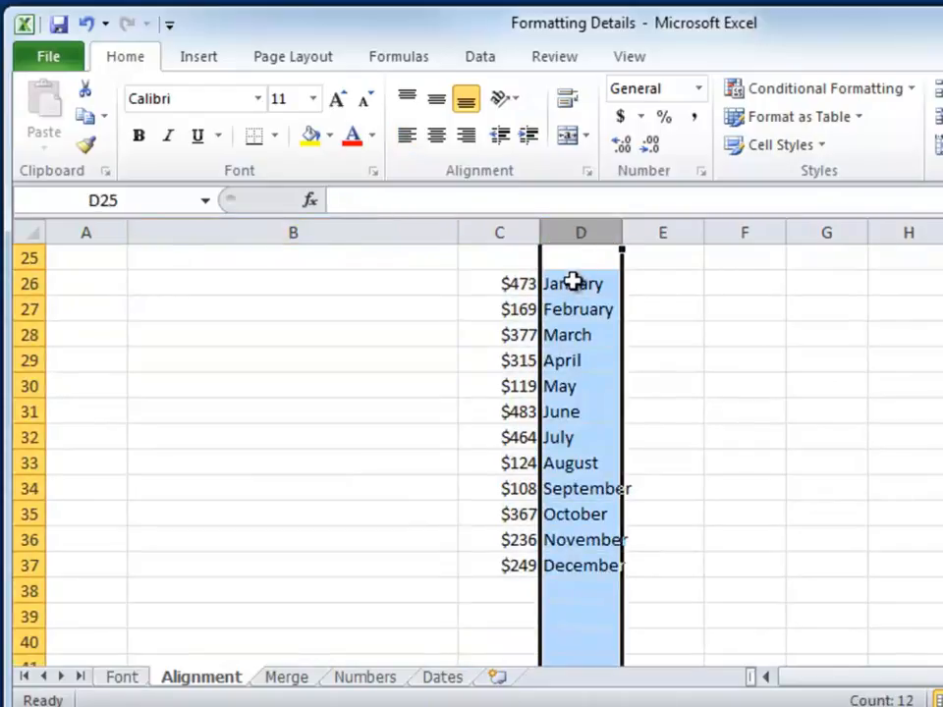
left_click(574, 284)
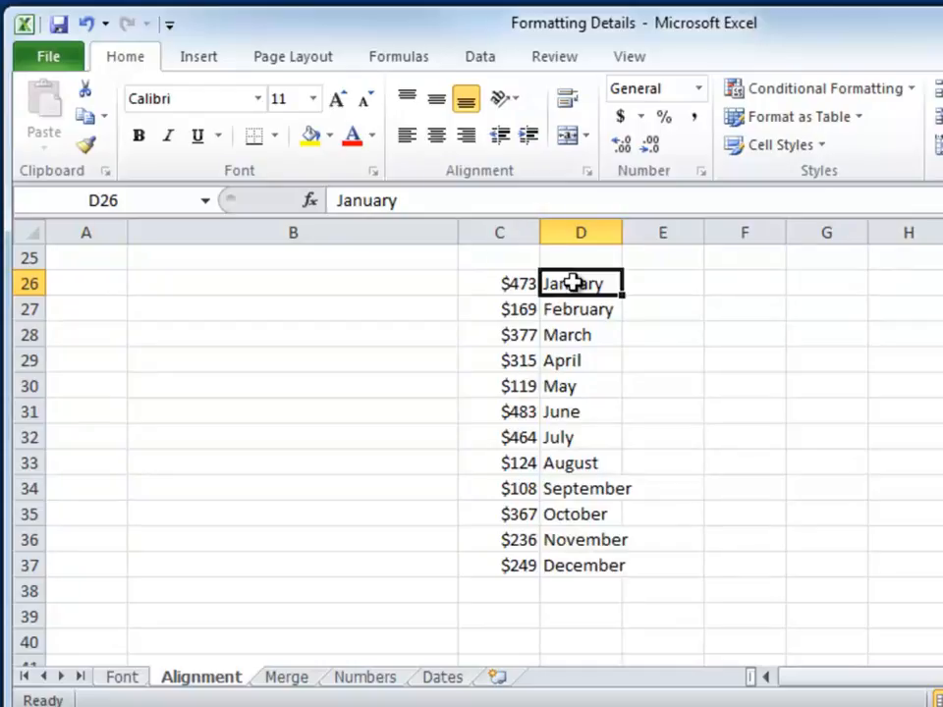
left_click_drag(574, 284, 591, 566)
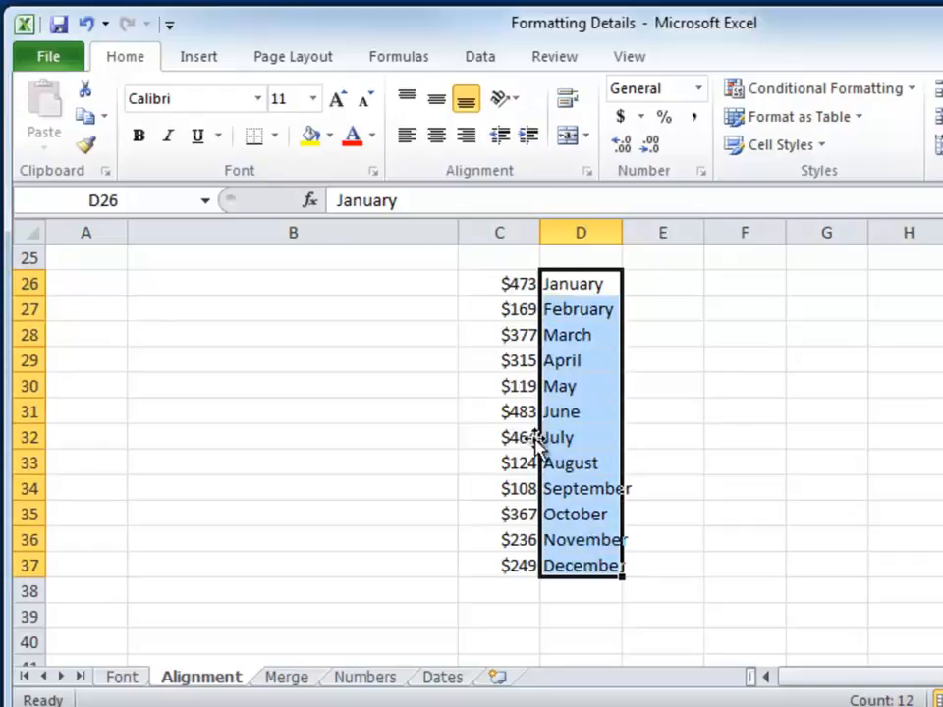
left_click(529, 137)
left_click(528, 136)
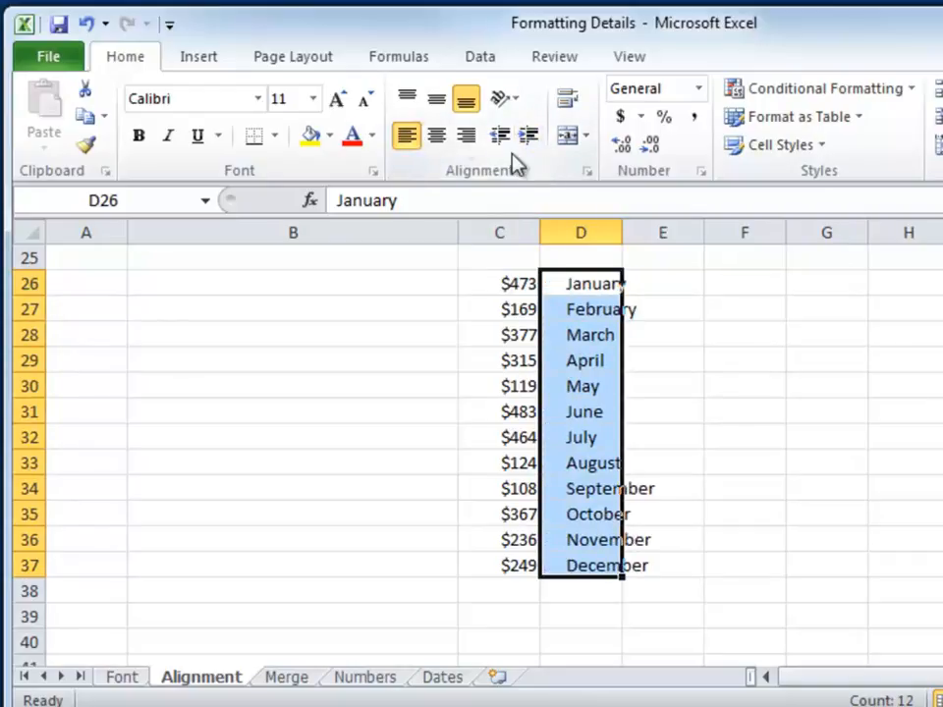
left_click(85, 26)
left_click(86, 27)
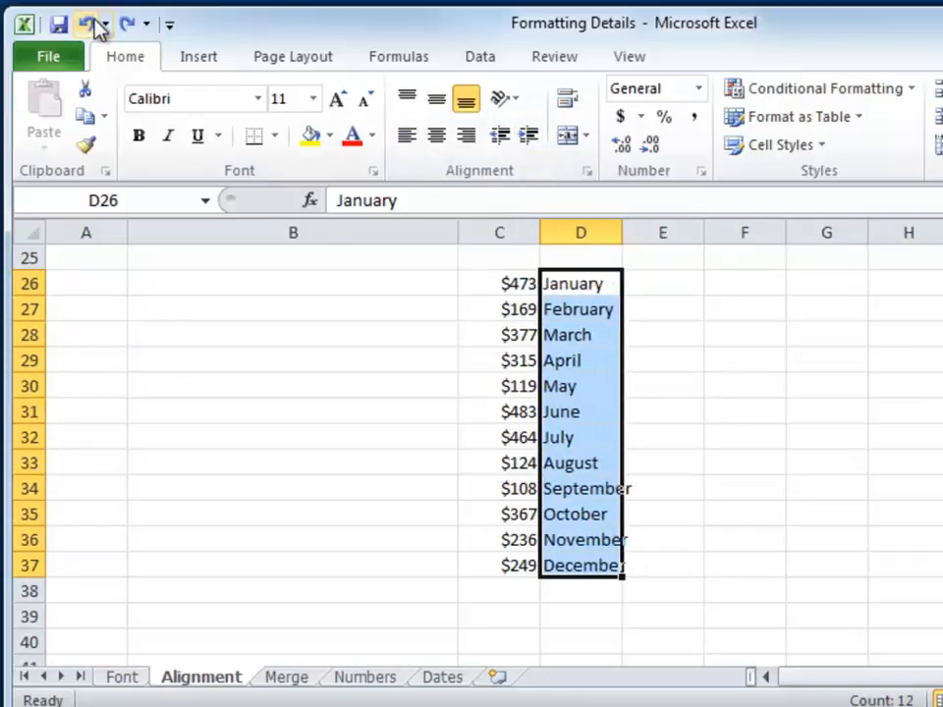
Step: Center the amounts in C26:C37 and replace the January amount in C26 with 1
left_click_drag(531, 287, 501, 565)
left_click(436, 134)
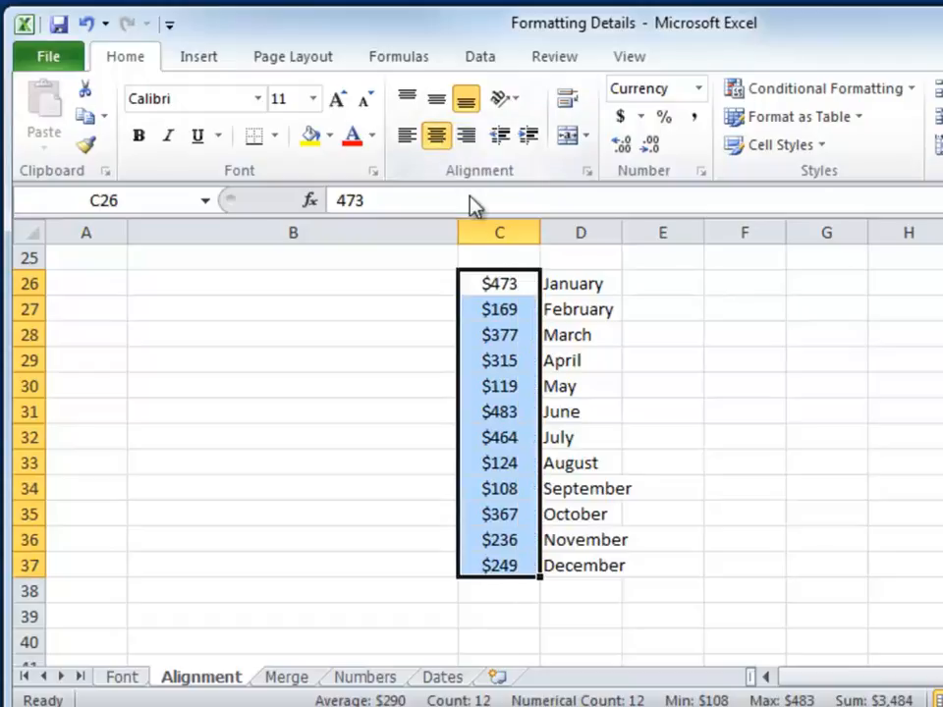
left_click(516, 283)
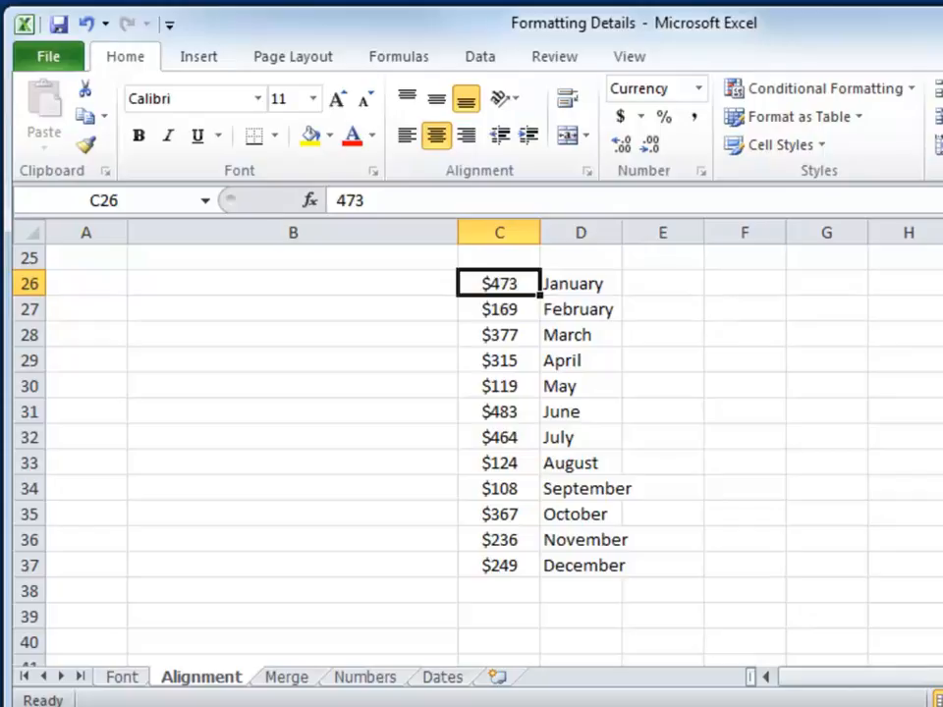
type("1")
key("Return")
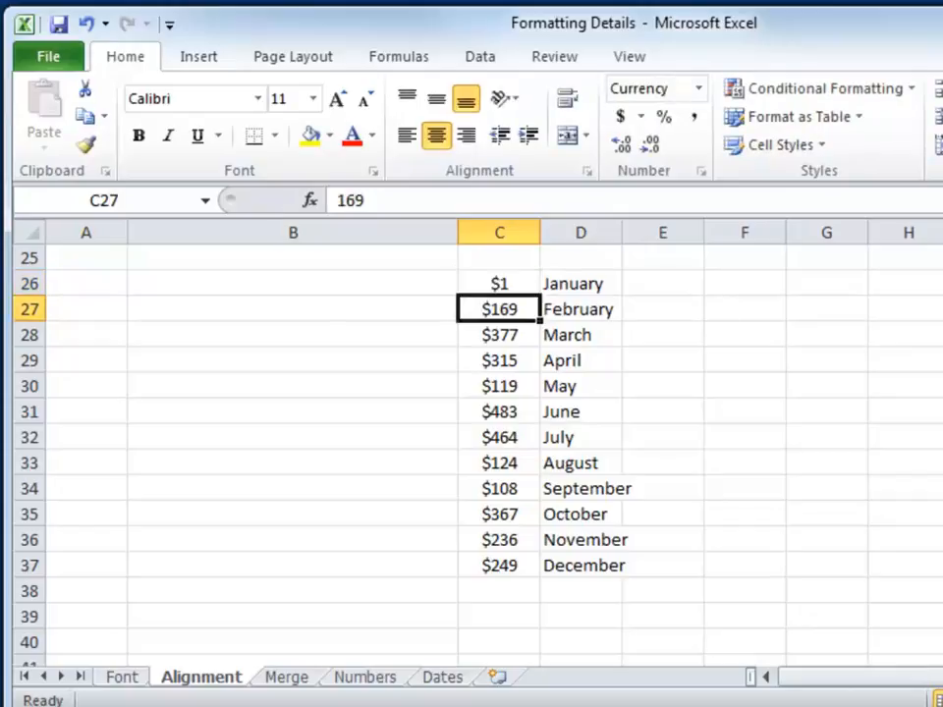
left_click(697, 316)
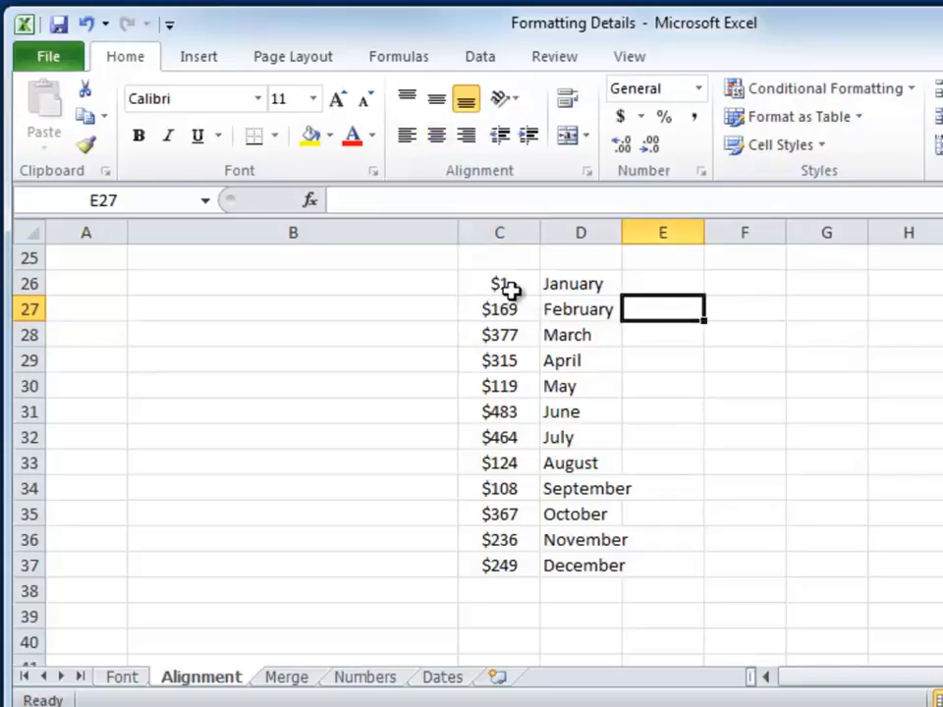
Step: Undo the January amount change and the centering of the amounts in column C
left_click(88, 25)
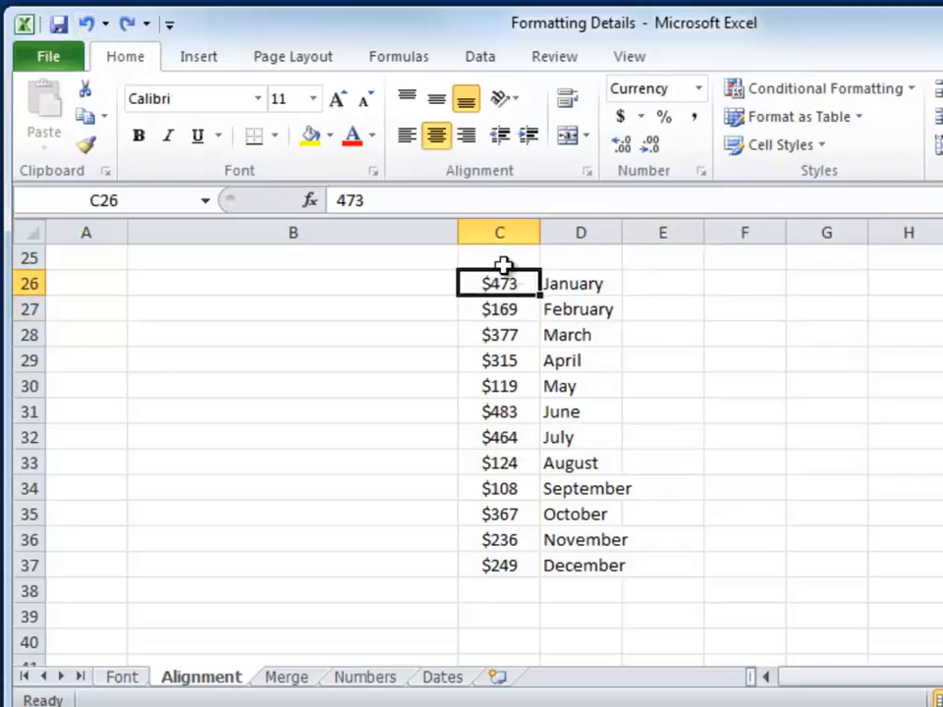
left_click(88, 26)
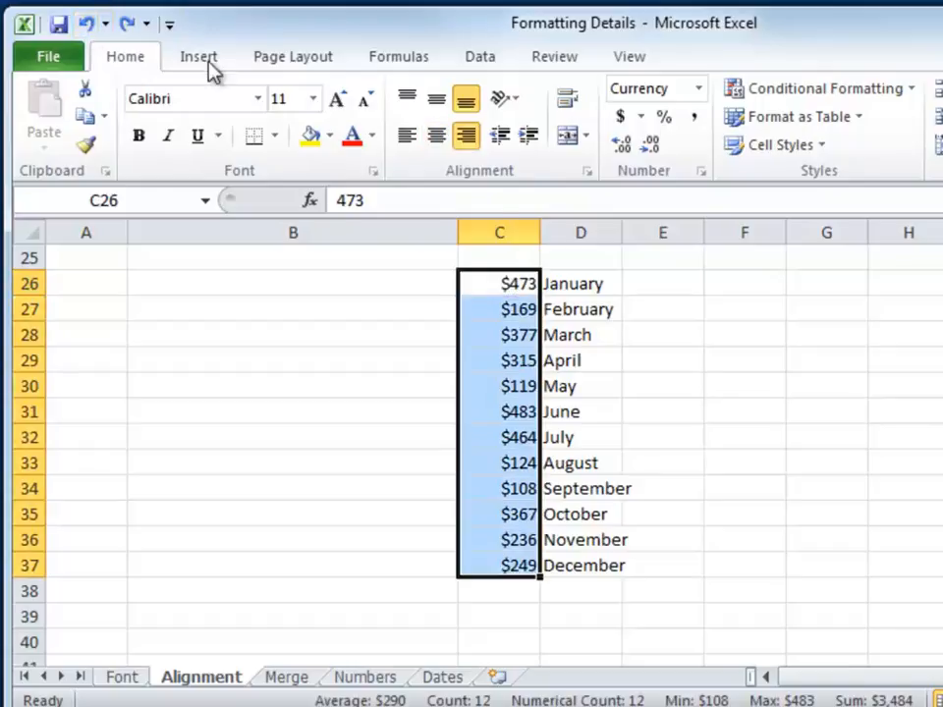
Step: Increase the indent of the right-aligned amounts in C26:C37 by several levels
left_click(531, 146)
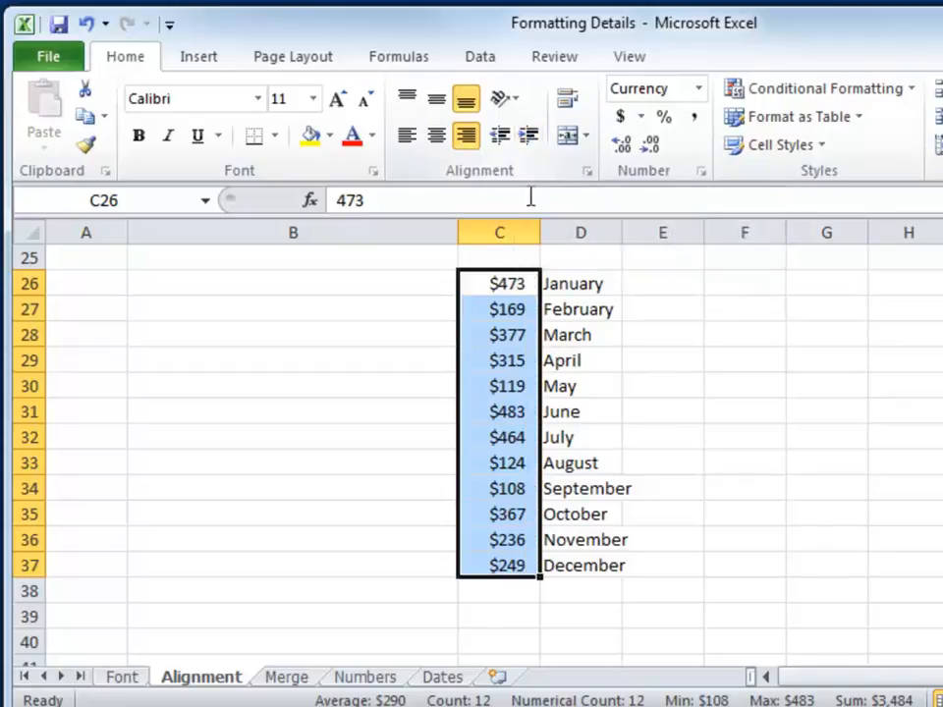
left_click(528, 140)
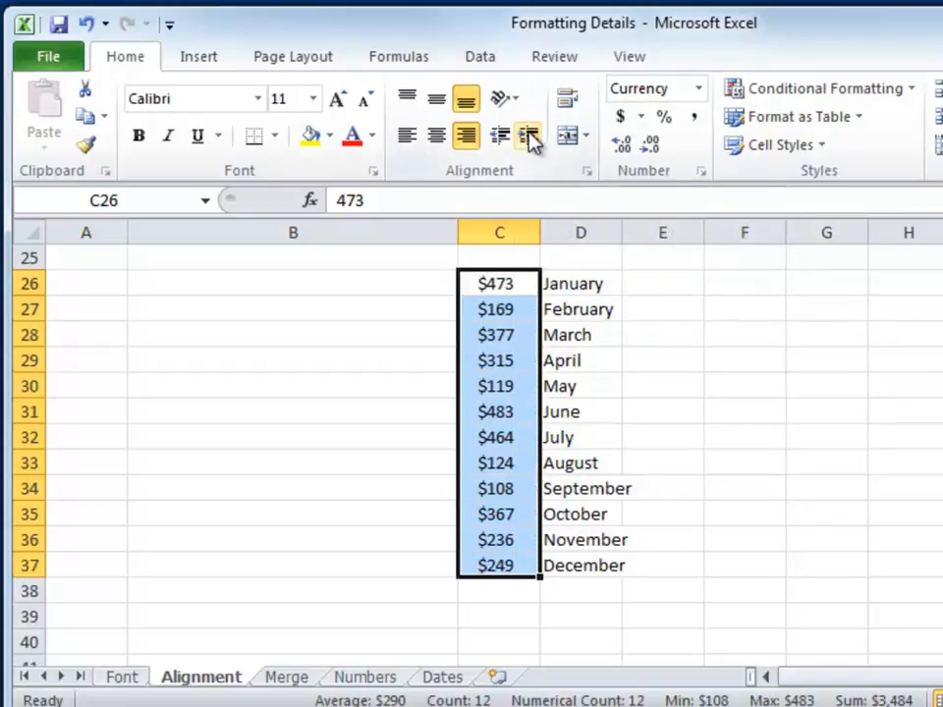
left_click(528, 140)
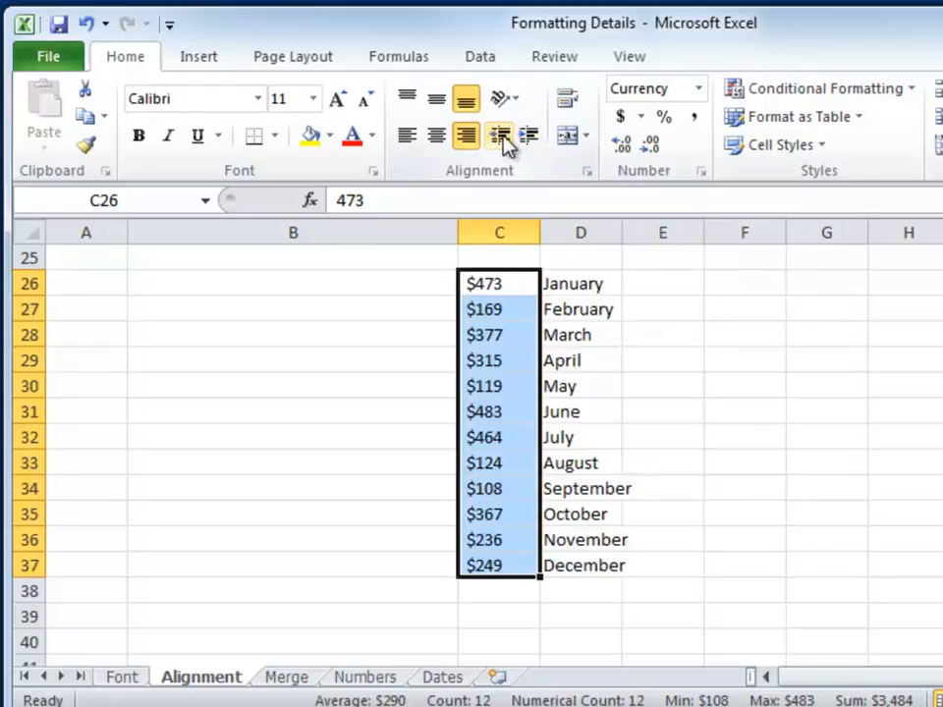
Step: Decrease the indent of the amounts in C26:C37 until only one level is left
left_click(501, 142)
left_click(502, 141)
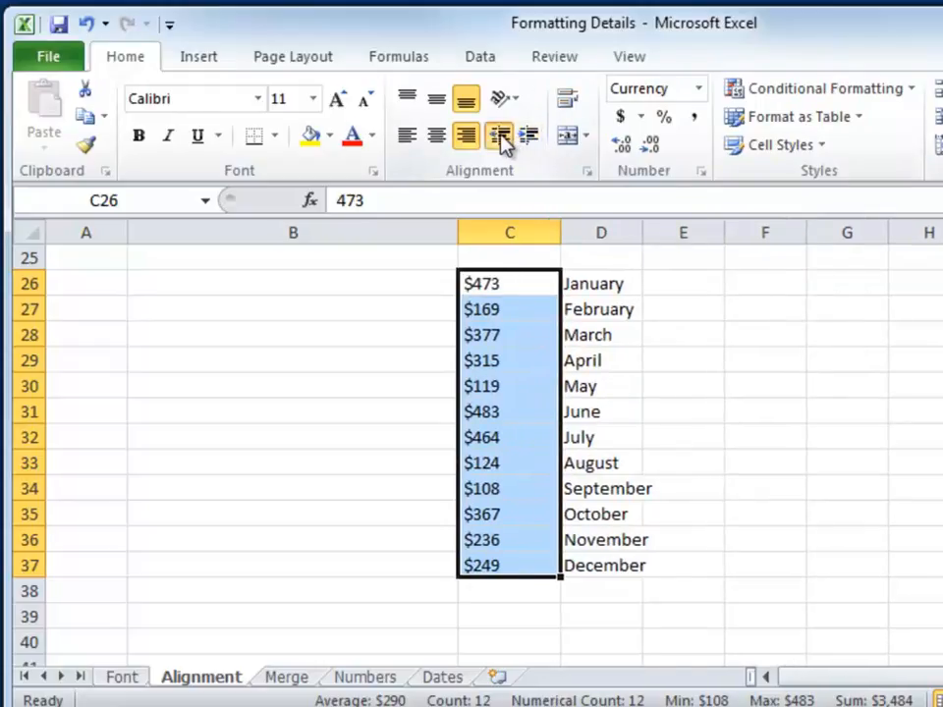
left_click(501, 142)
left_click(502, 142)
left_click(524, 139)
left_click(505, 143)
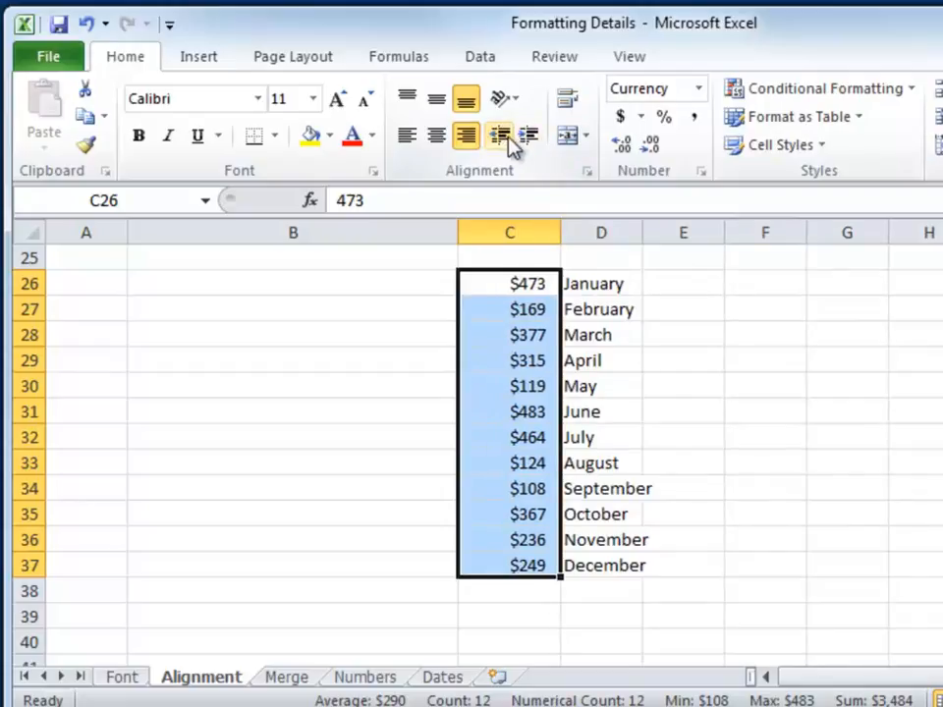